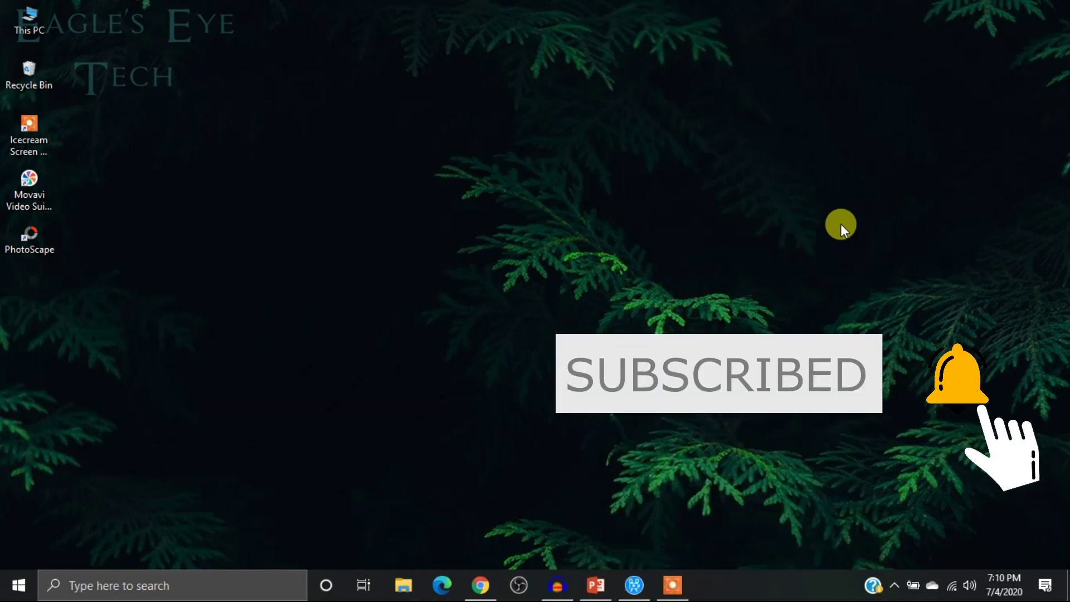
# Restore the PowerPoint presentation window from the taskbar.
pyautogui.click(596, 585)
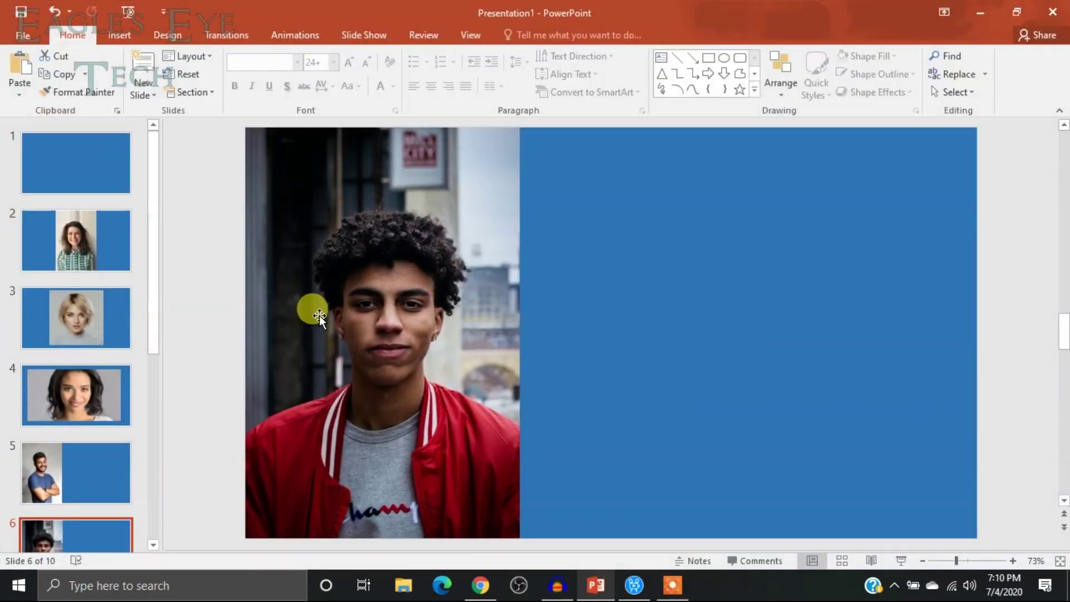
# Select the slide 1 thumbnail to show the empty blue slide.
pyautogui.click(83, 162)
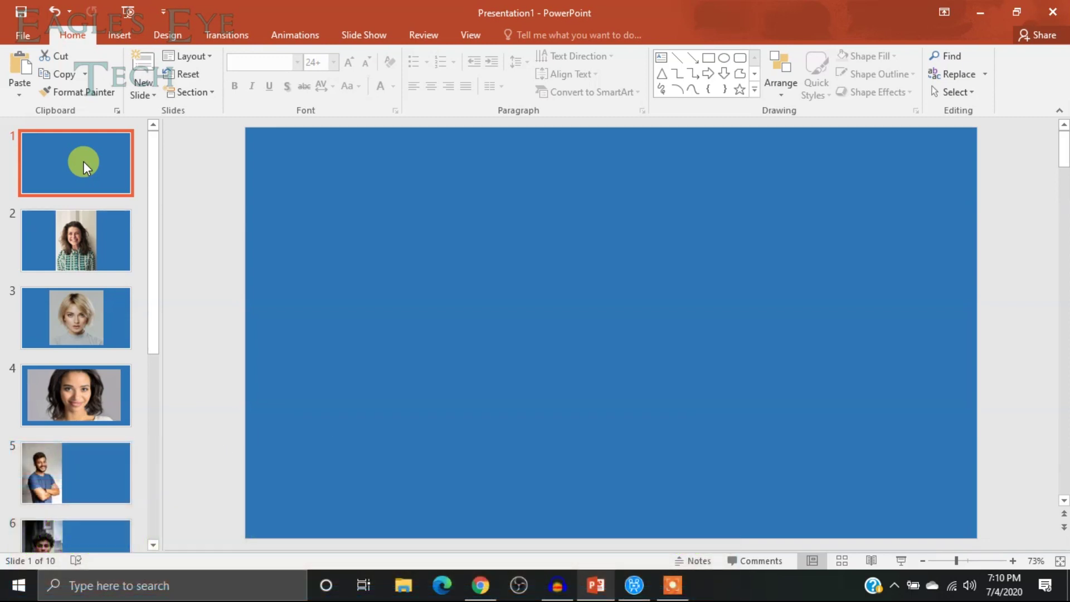
# Insert the crows picture onto slide 1 and drag it to the slide's lower right.
pyautogui.click(114, 35)
pyautogui.click(96, 80)
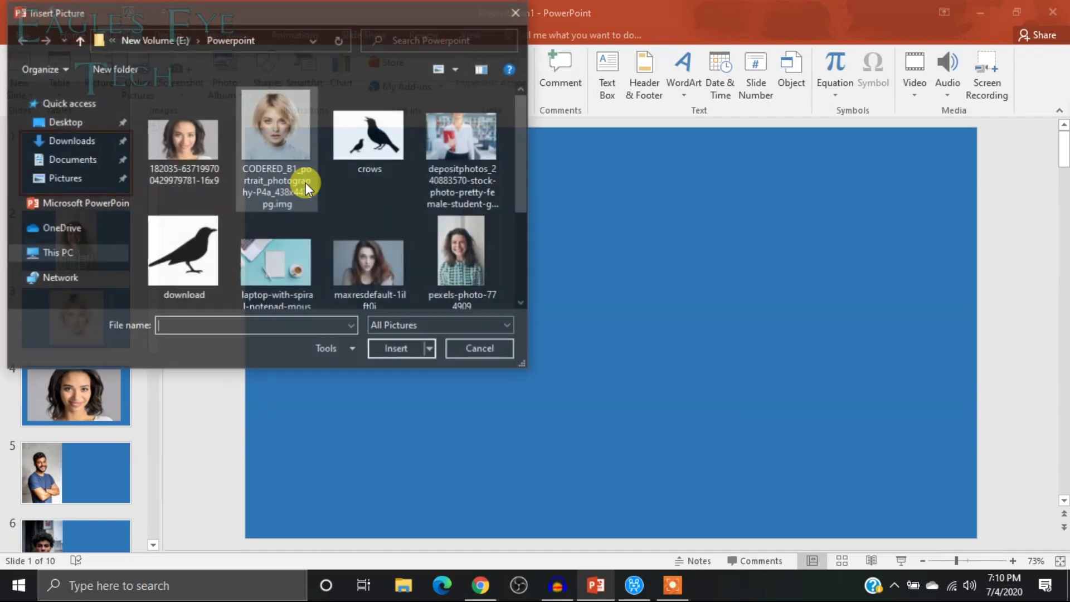
pyautogui.doubleClick(387, 139)
pyautogui.moveTo(602, 286); pyautogui.dragTo(786, 360)
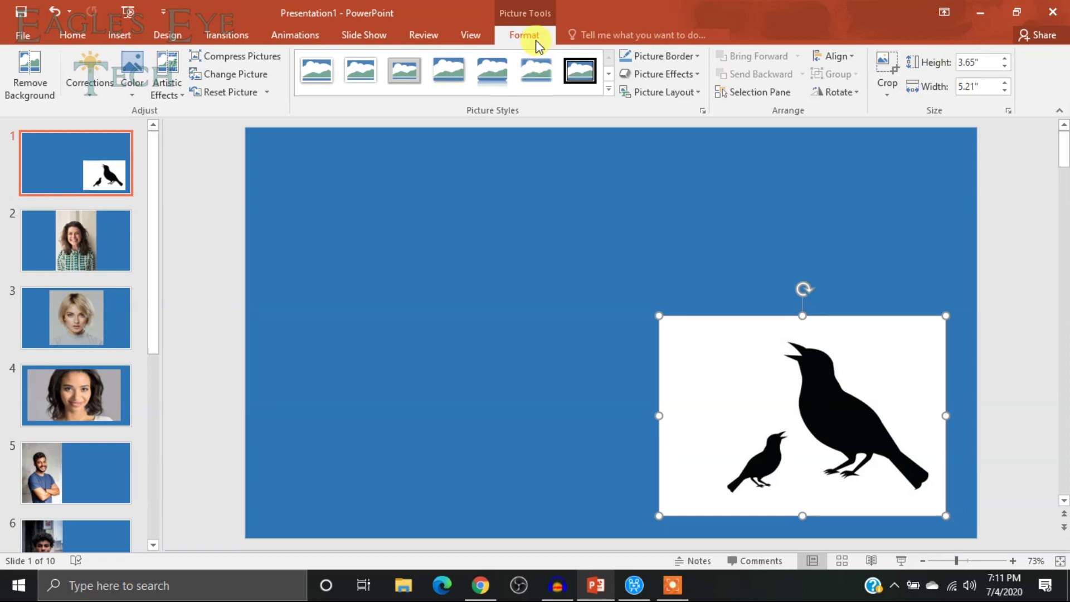
# Apply Set Transparent Color to the crows picture's white backdrop, then open slide 2.
pyautogui.click(133, 84)
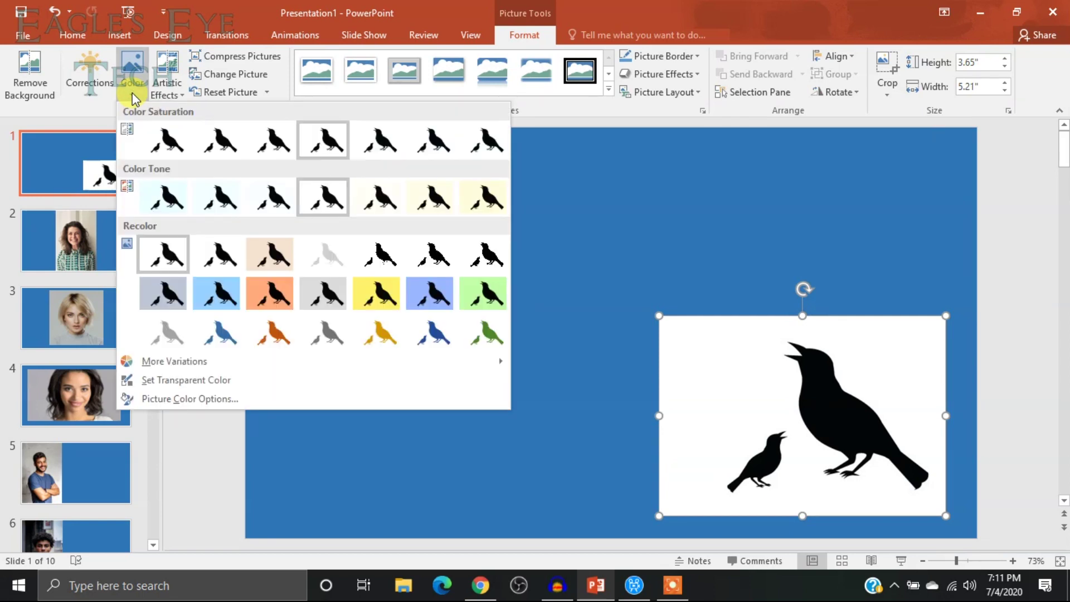
pyautogui.click(210, 380)
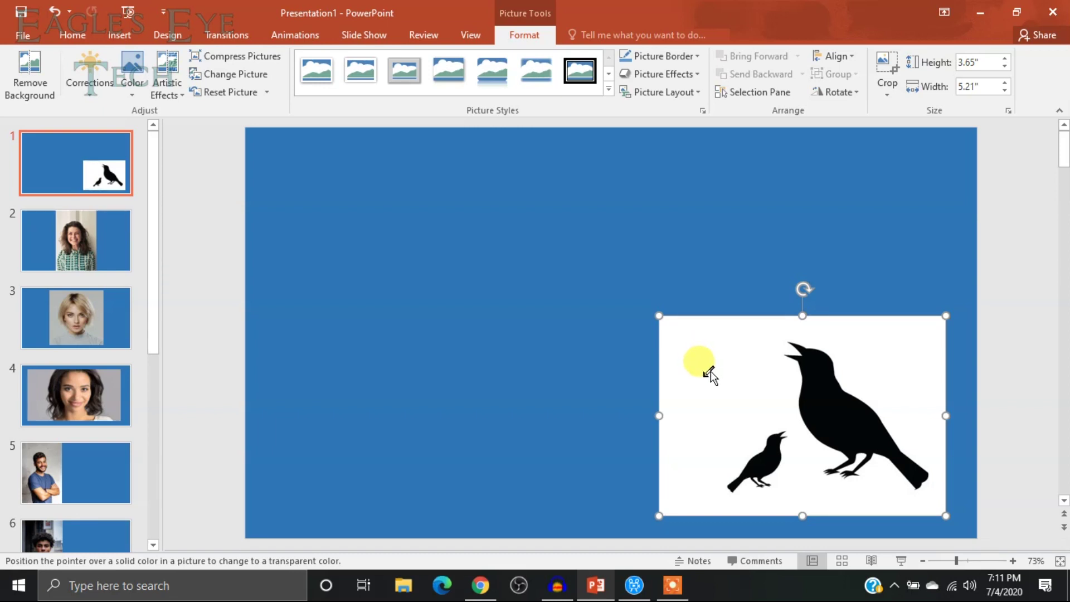
pyautogui.click(709, 352)
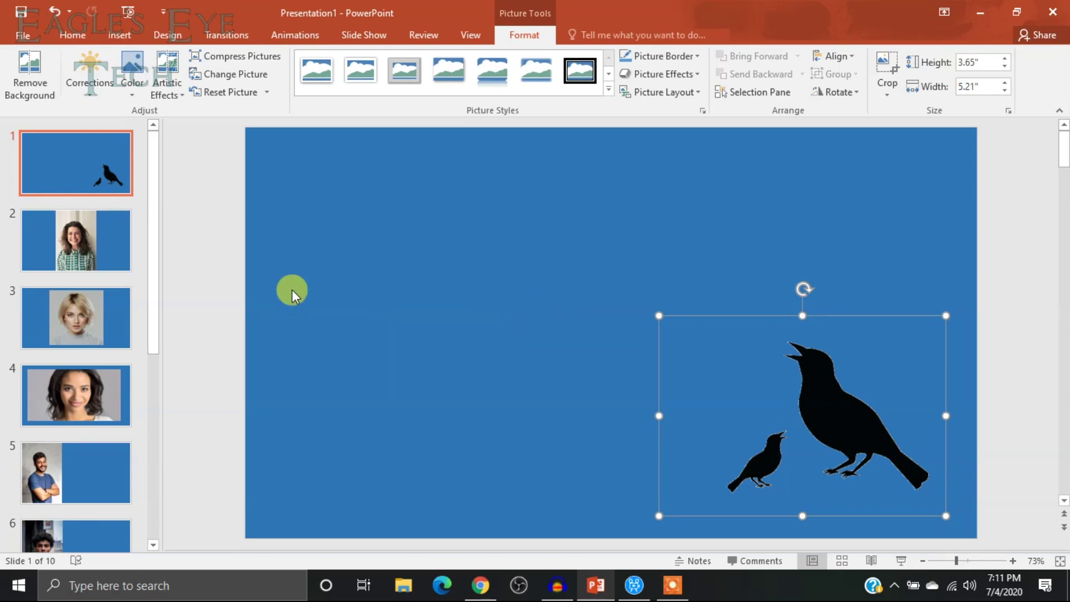
pyautogui.click(87, 246)
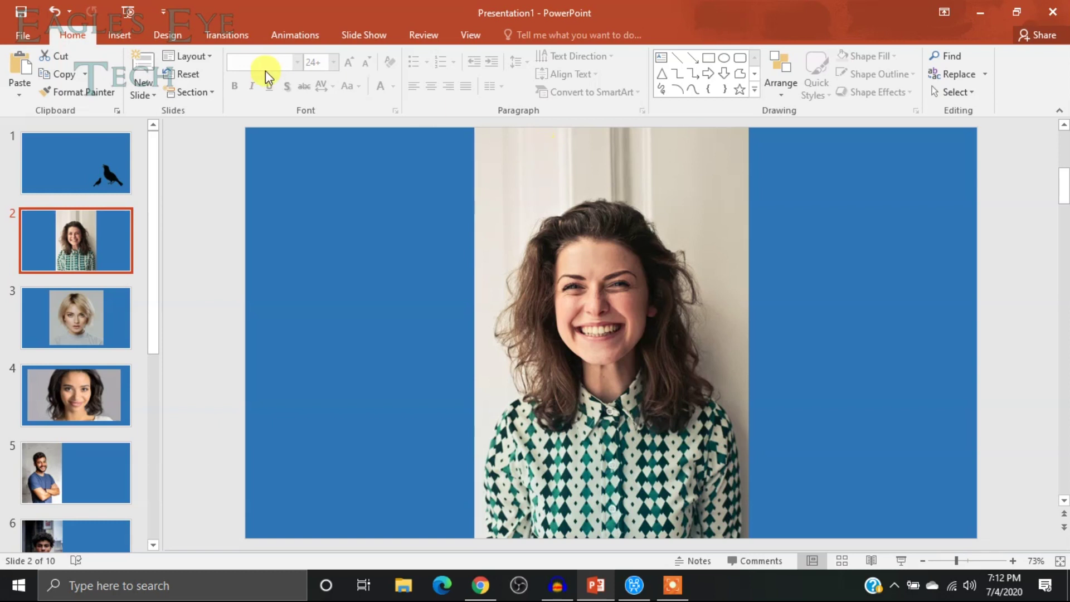
# Apply Set Transparent Color to the pale wall behind the smiling woman, then open slide 3.
pyautogui.doubleClick(568, 230)
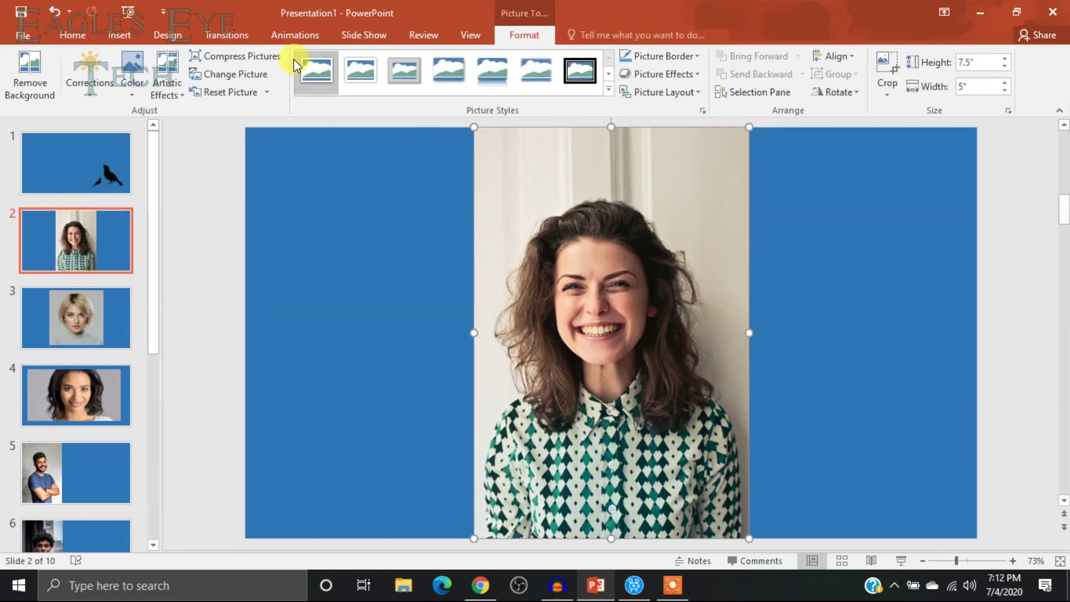
pyautogui.click(132, 75)
pyautogui.click(187, 450)
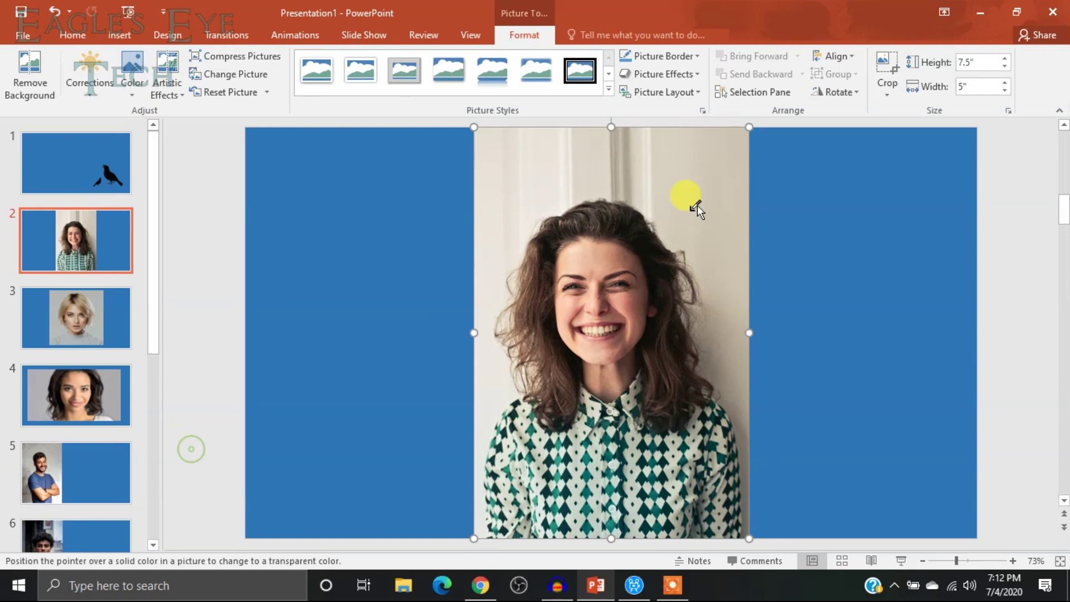
pyautogui.click(703, 160)
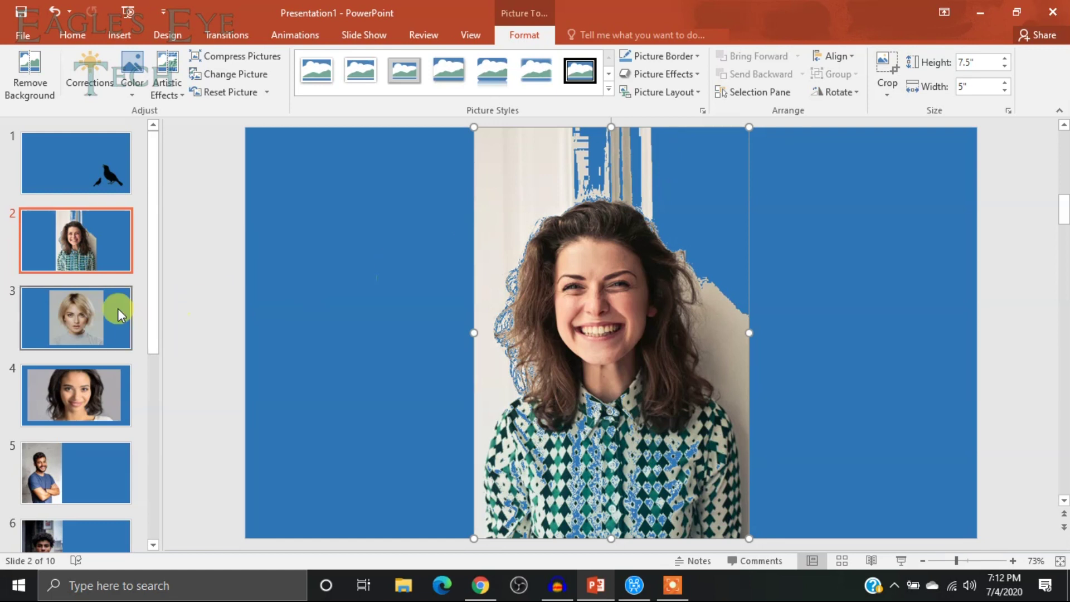
pyautogui.click(95, 309)
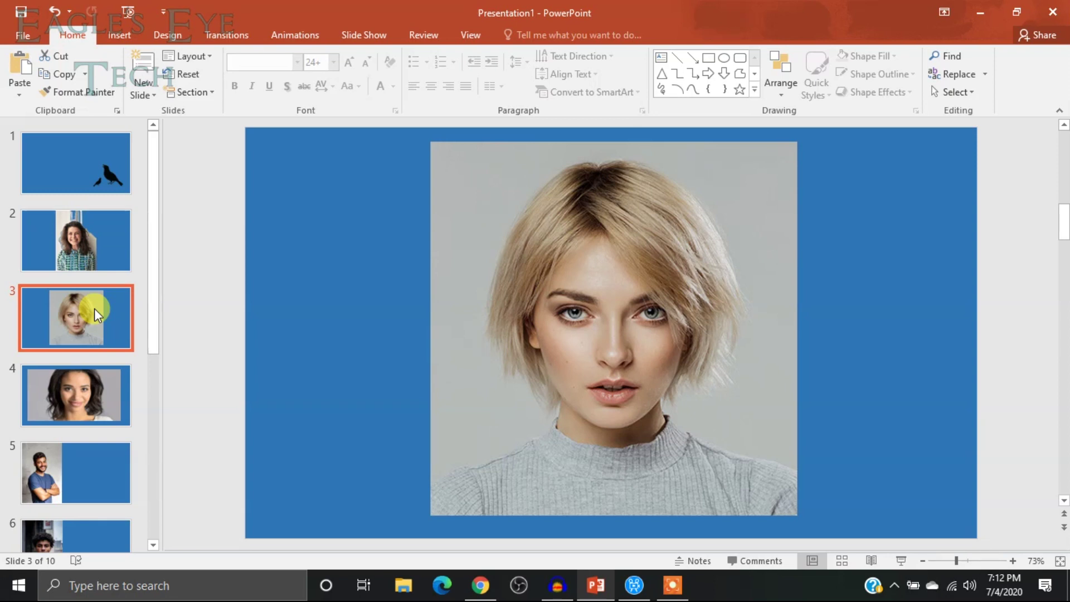
# Apply Set Transparent Color to the blonde woman's grey backdrop, then open slide 4.
pyautogui.click(518, 287)
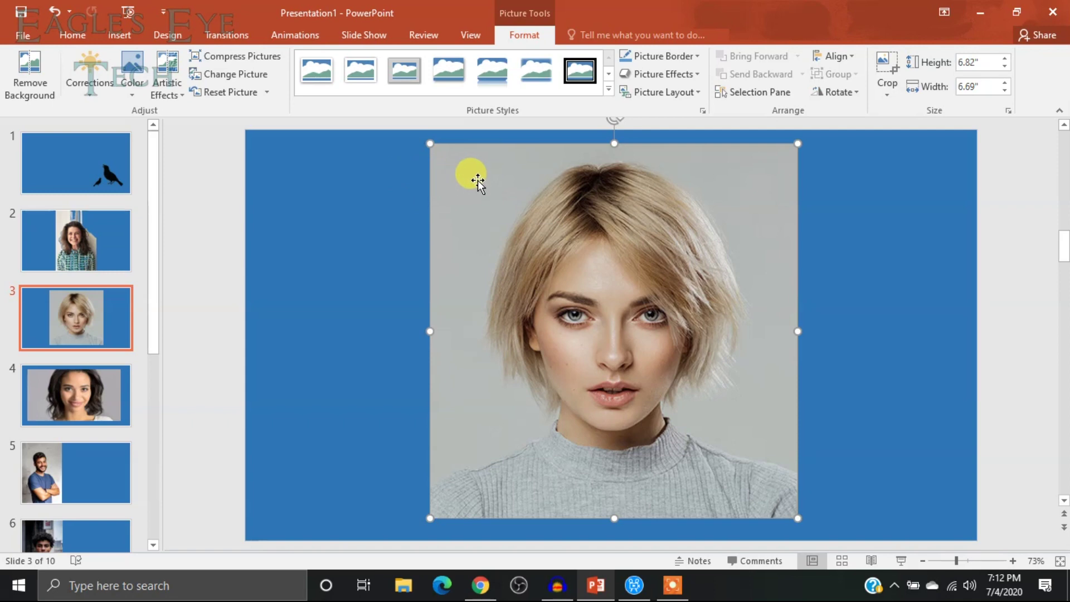
pyautogui.click(137, 87)
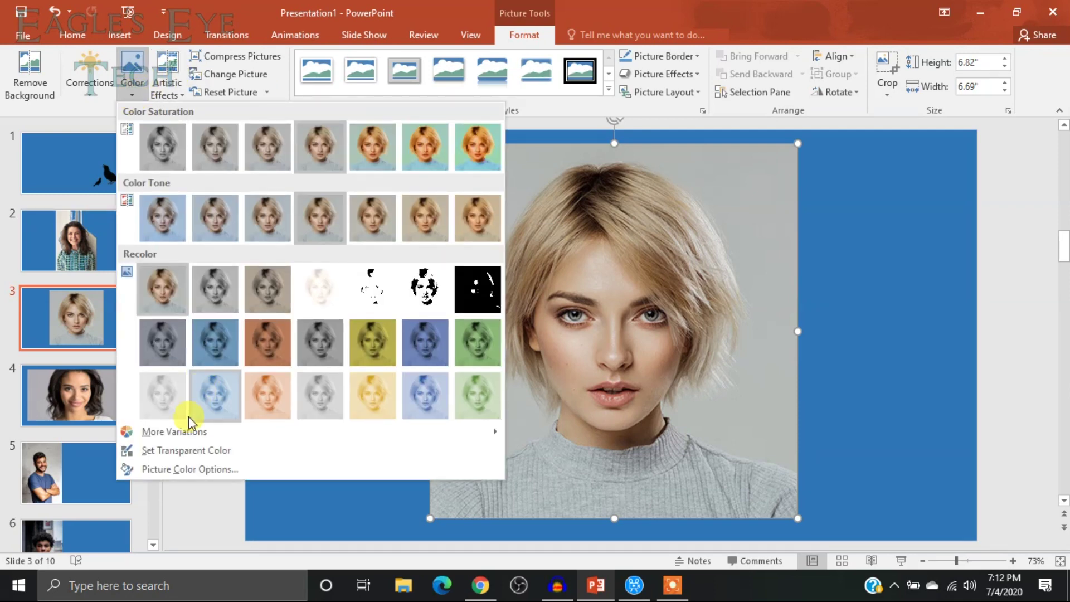
pyautogui.click(185, 451)
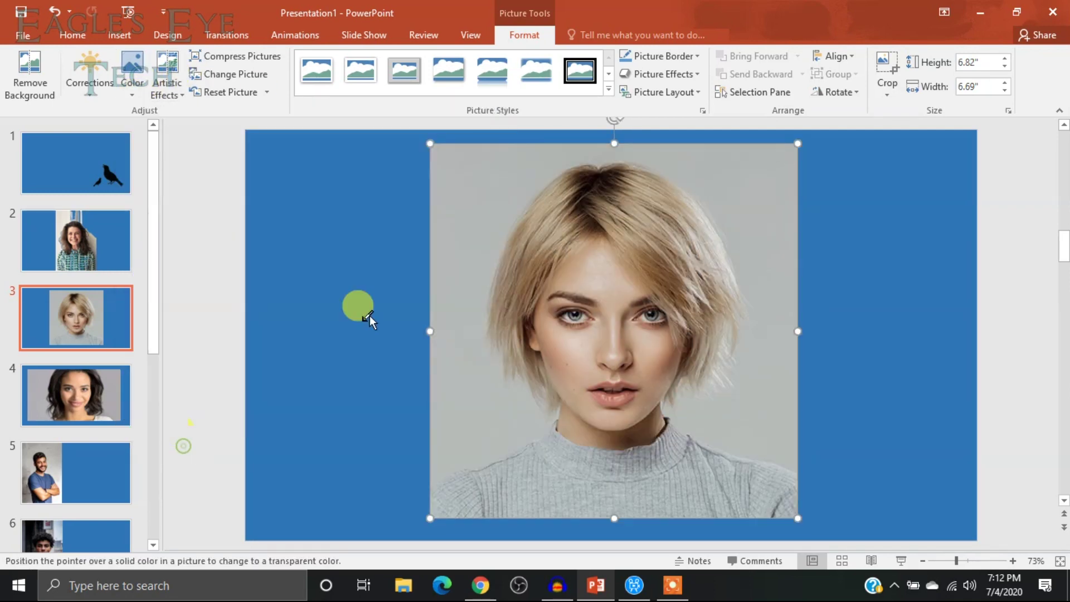
pyautogui.click(480, 183)
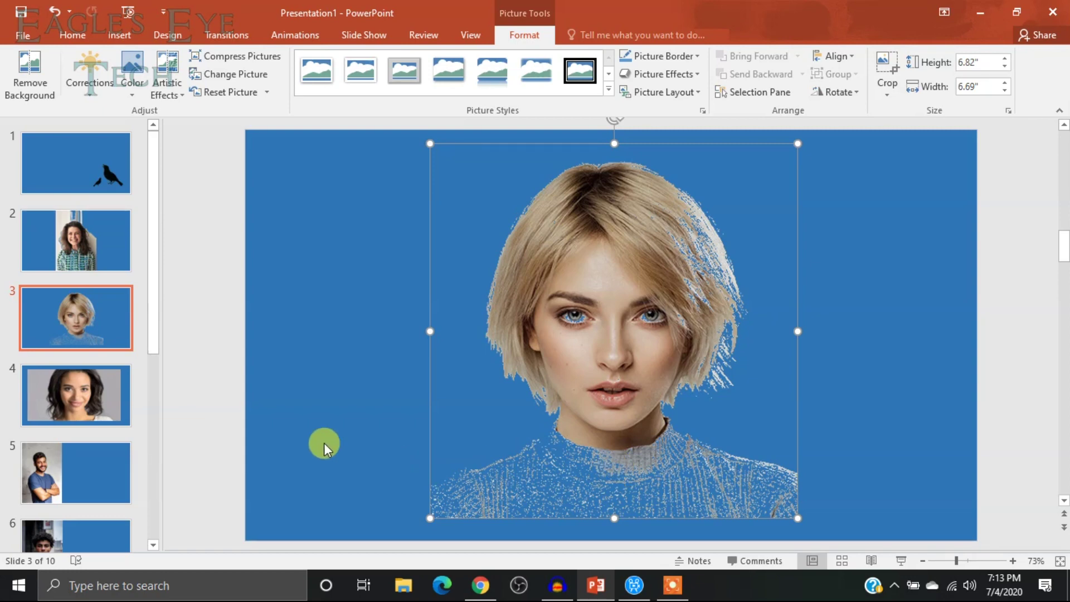
pyautogui.click(50, 381)
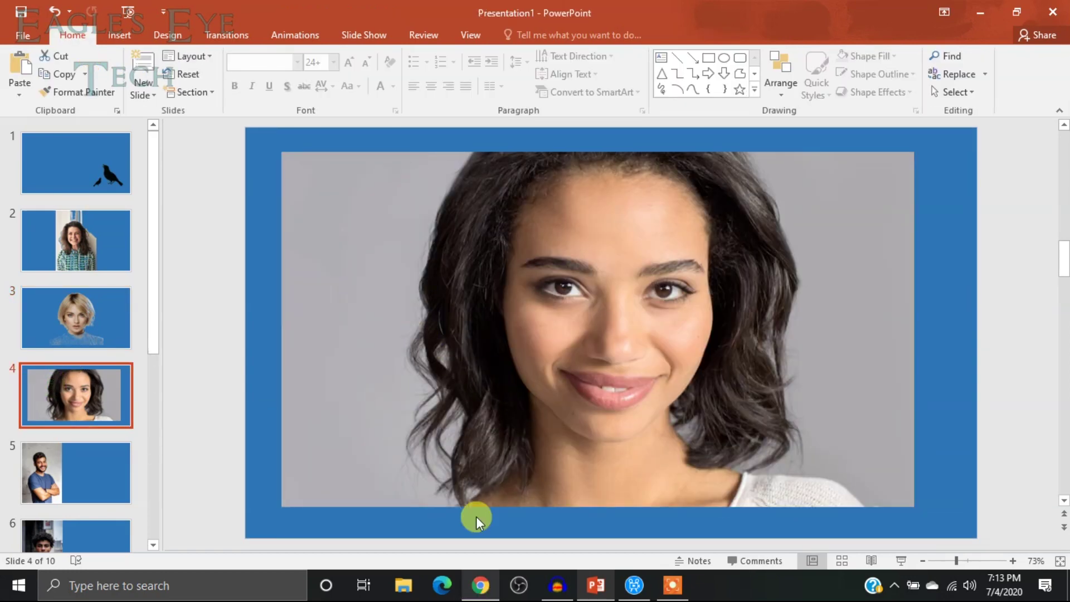
# Apply Set Transparent Color to the dark-haired woman's grey backdrop and deselect to check.
pyautogui.click(523, 214)
pyautogui.click(131, 78)
pyautogui.click(186, 348)
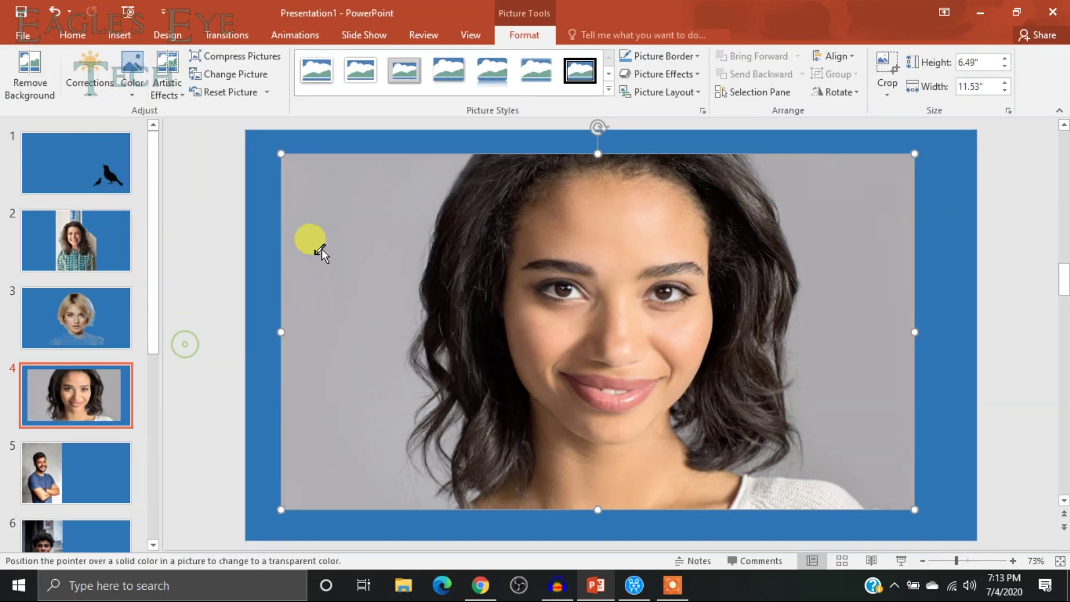
pyautogui.click(355, 236)
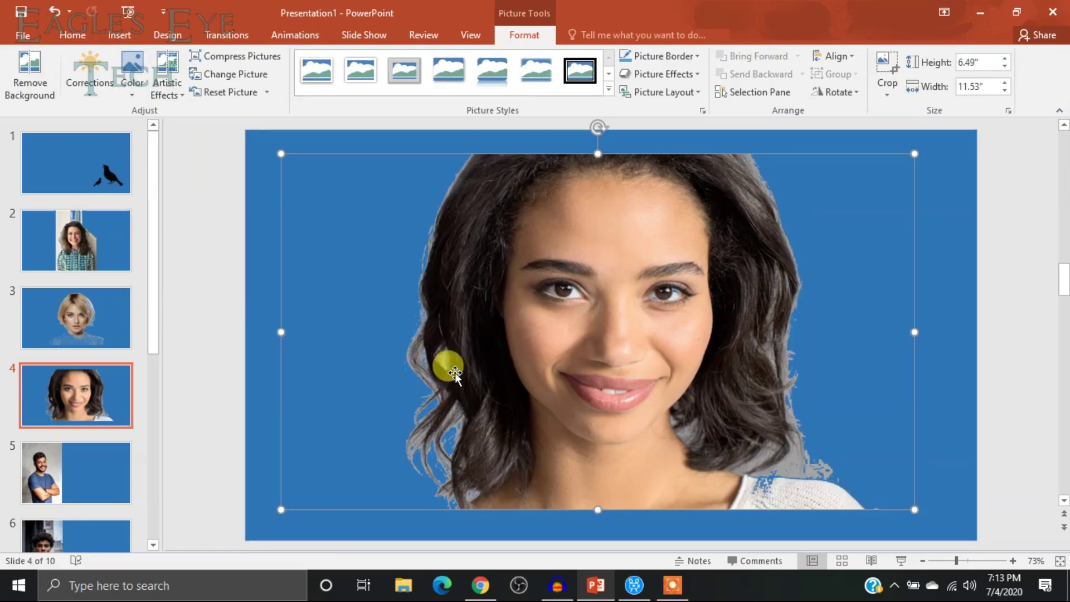
pyautogui.click(425, 349)
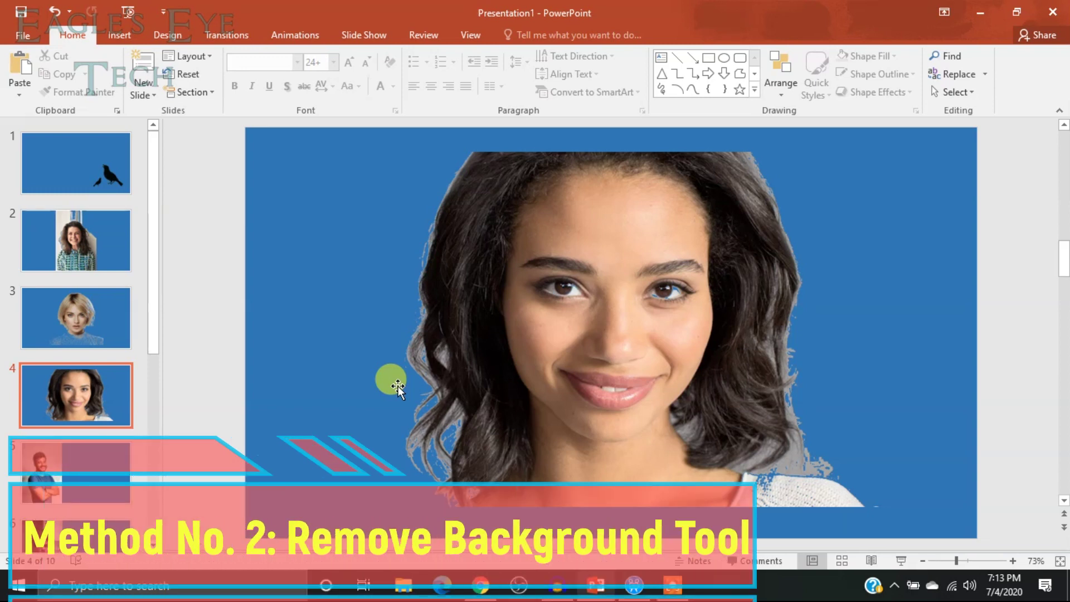
# On slide 5, select the smiling man's photo and start Remove Background.
pyautogui.click(83, 472)
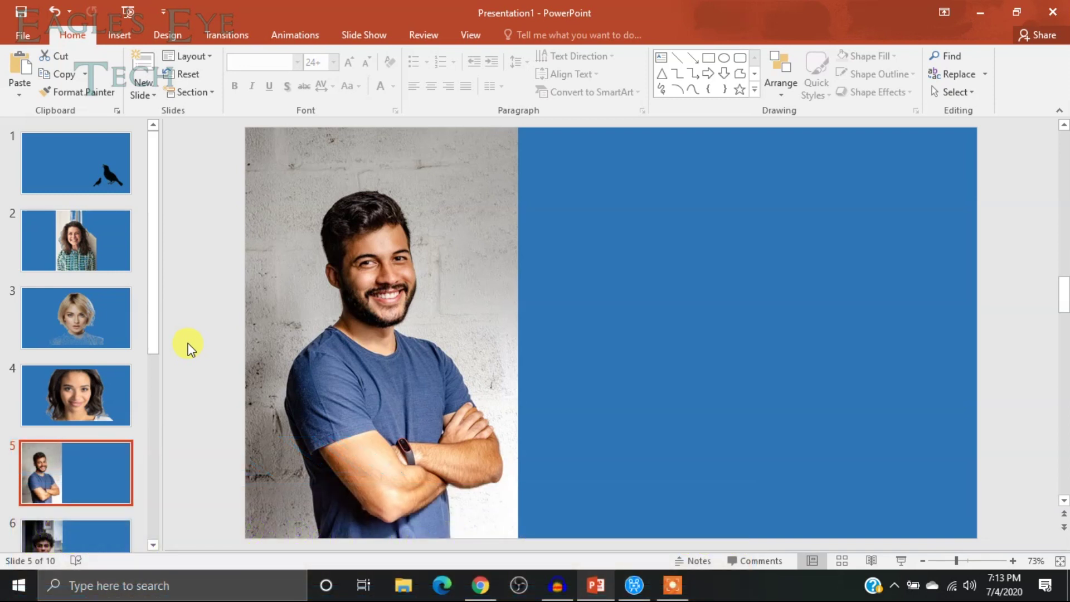
pyautogui.click(365, 296)
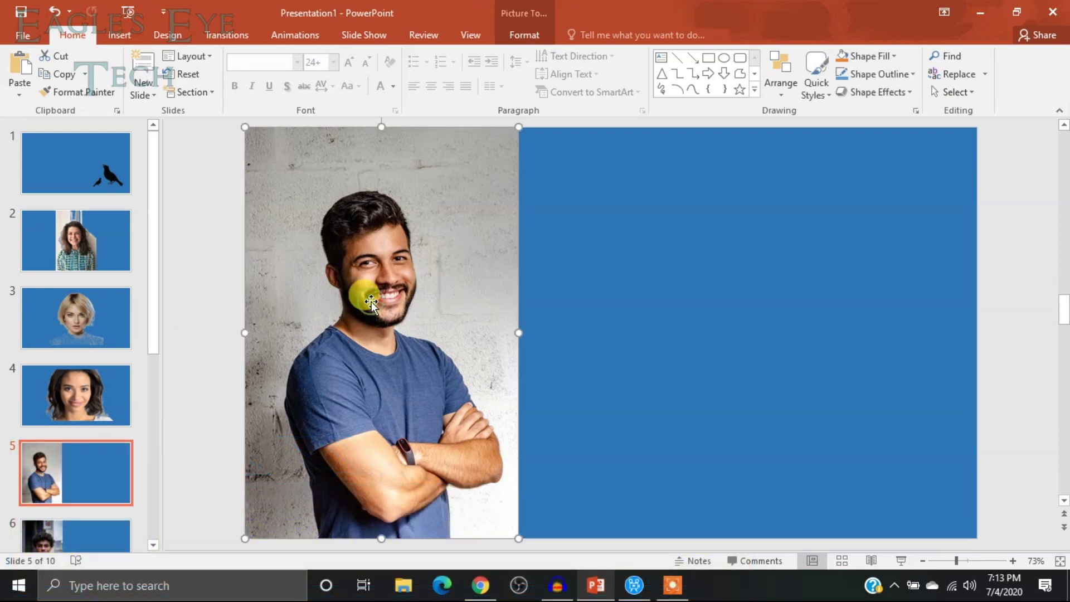
pyautogui.click(524, 34)
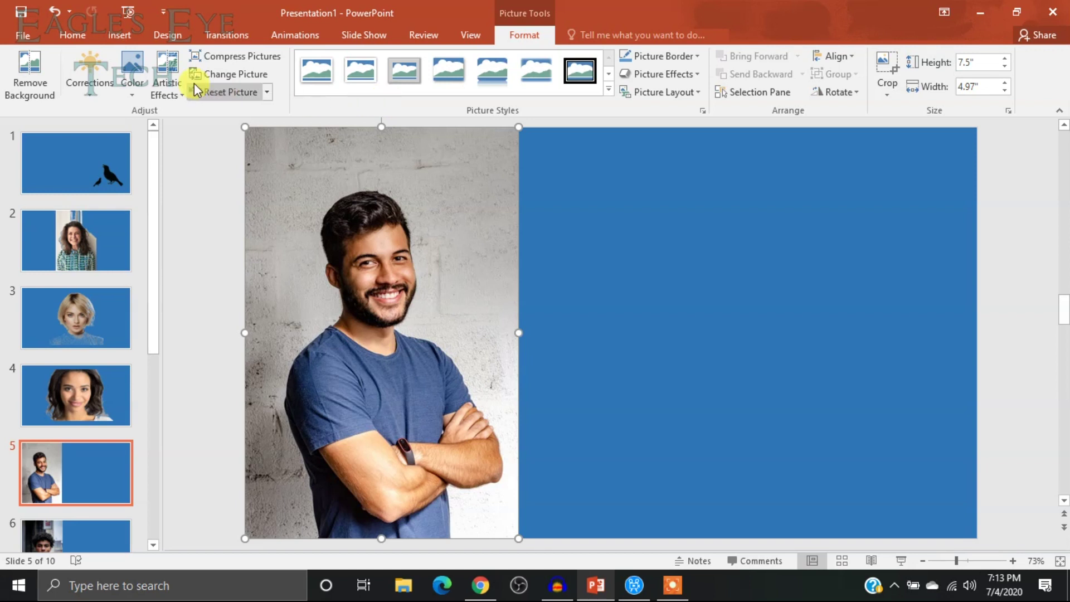
pyautogui.click(23, 95)
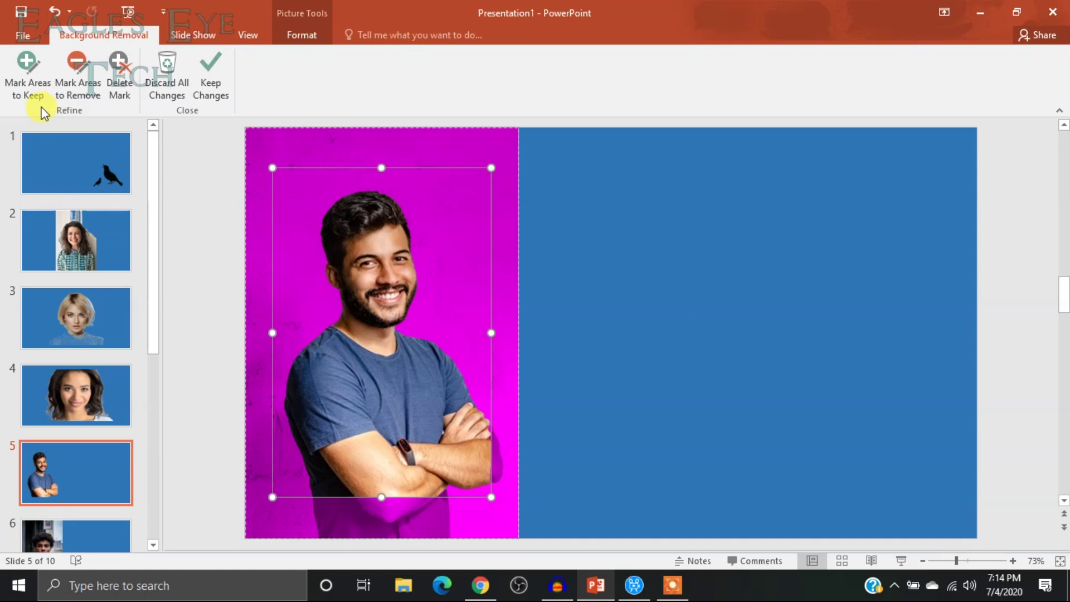
# Adjust the marquee's bottom, top, left and right edges around the man's body, then zoom in.
pyautogui.click(78, 89)
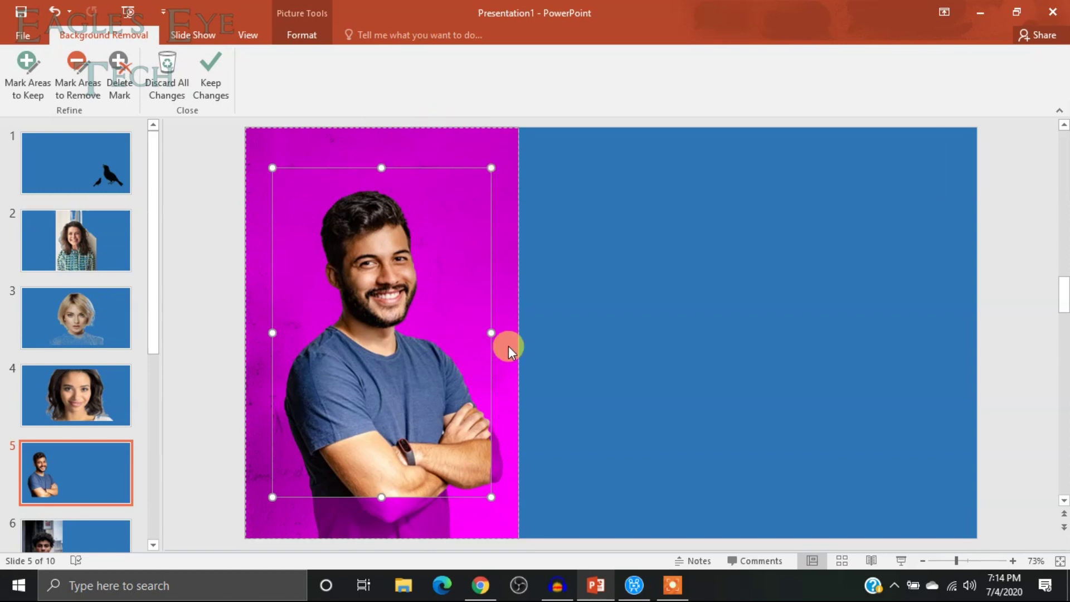
pyautogui.moveTo(381, 497); pyautogui.dragTo(383, 536)
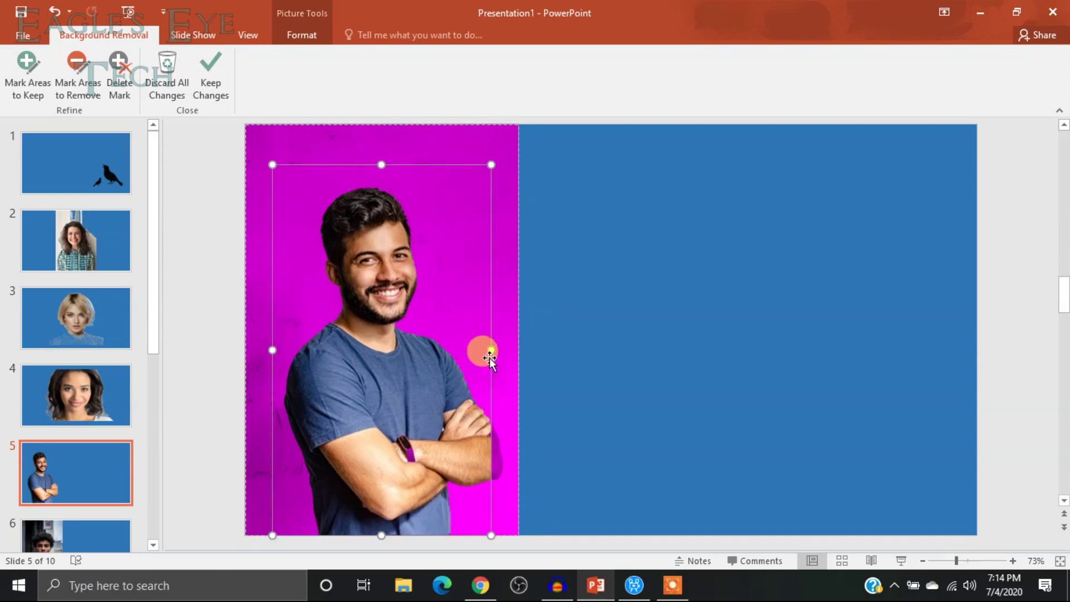
pyautogui.moveTo(490, 351); pyautogui.dragTo(505, 354)
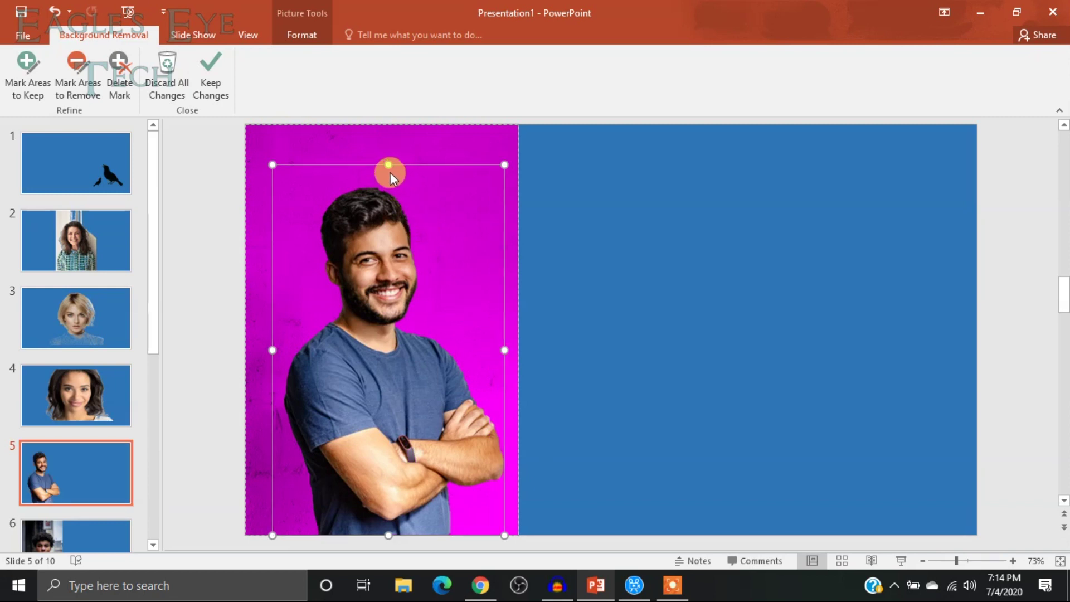
pyautogui.moveTo(389, 165); pyautogui.dragTo(391, 179)
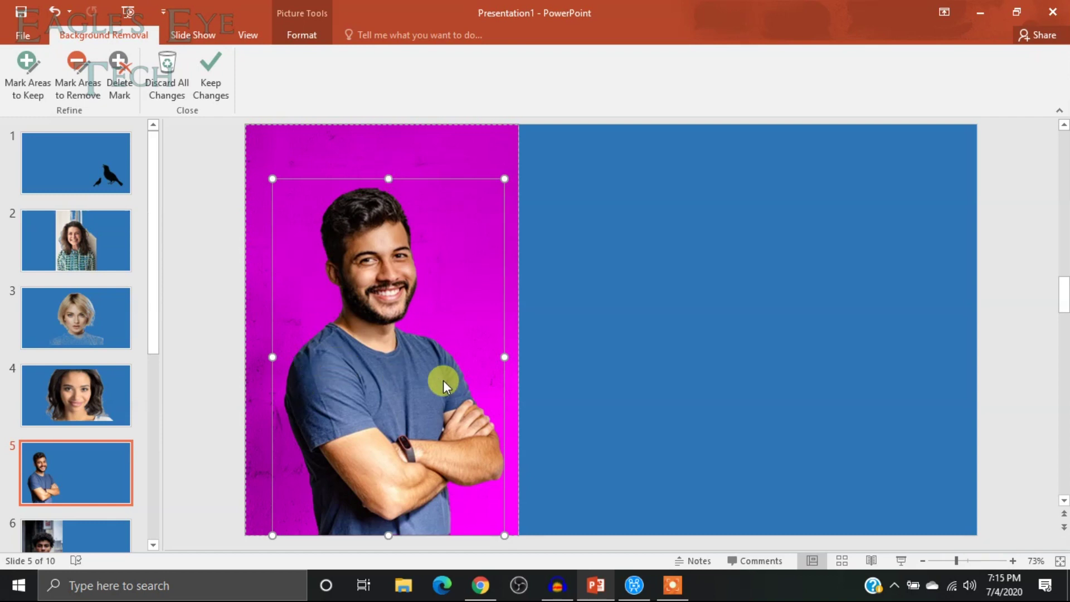
pyautogui.moveTo(506, 360); pyautogui.dragTo(507, 357)
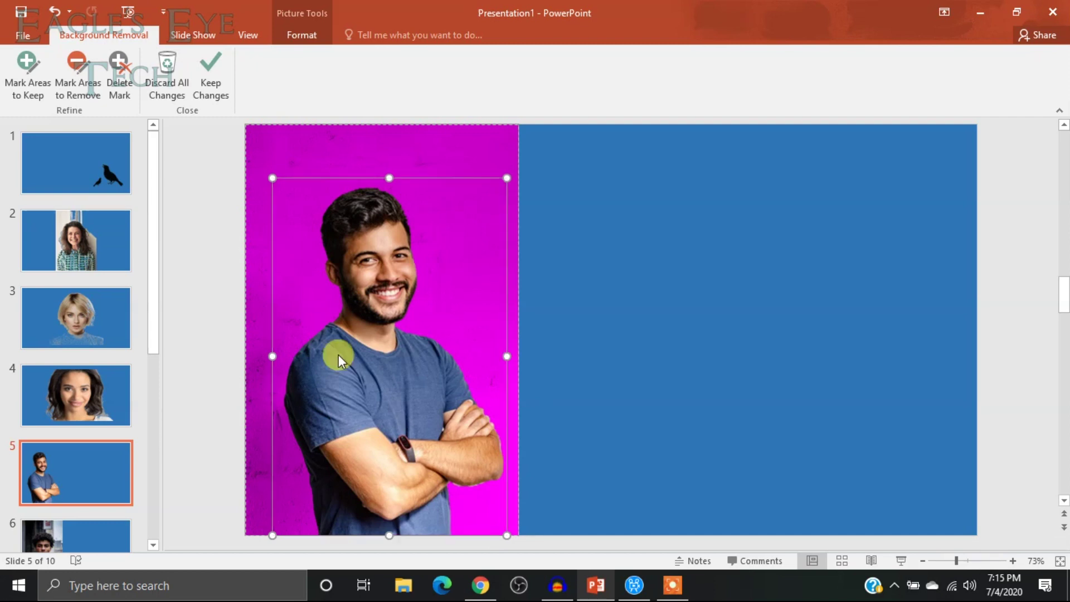
pyautogui.moveTo(272, 352); pyautogui.dragTo(282, 354)
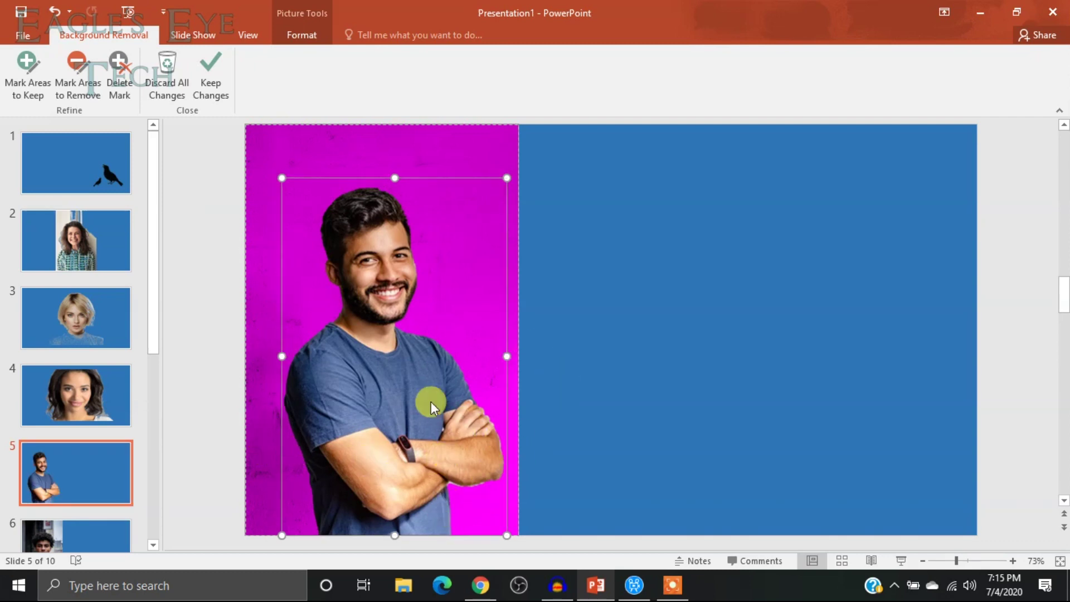
pyautogui.click(1012, 560)
pyautogui.click(1012, 560)
pyautogui.click(1012, 561)
pyautogui.click(1012, 560)
pyautogui.click(1012, 560)
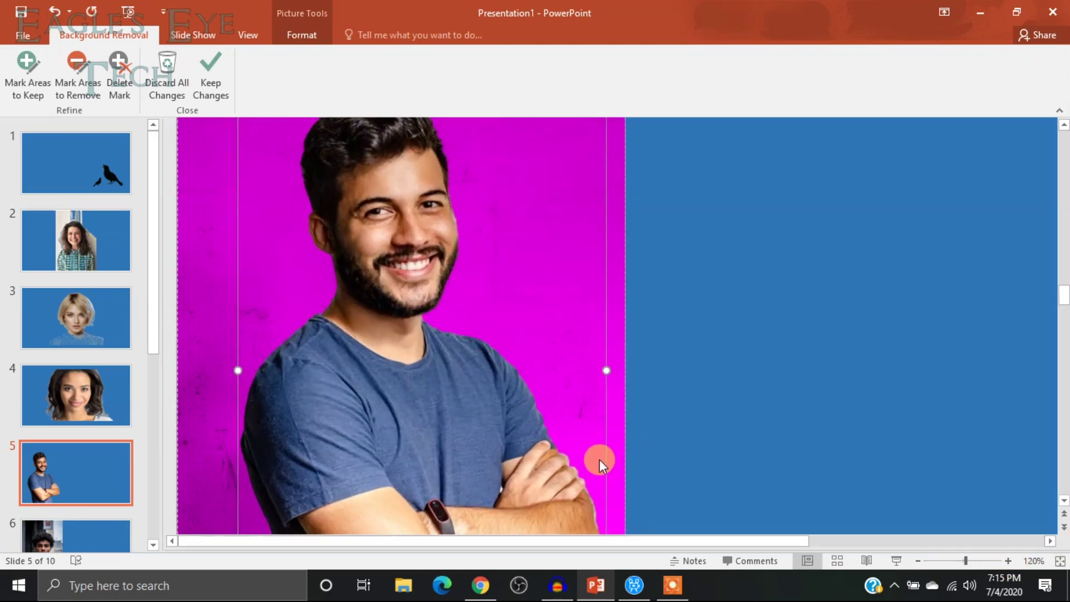
# Mark the elbow area for removal and keeping, then zoom back out.
pyautogui.click(96, 85)
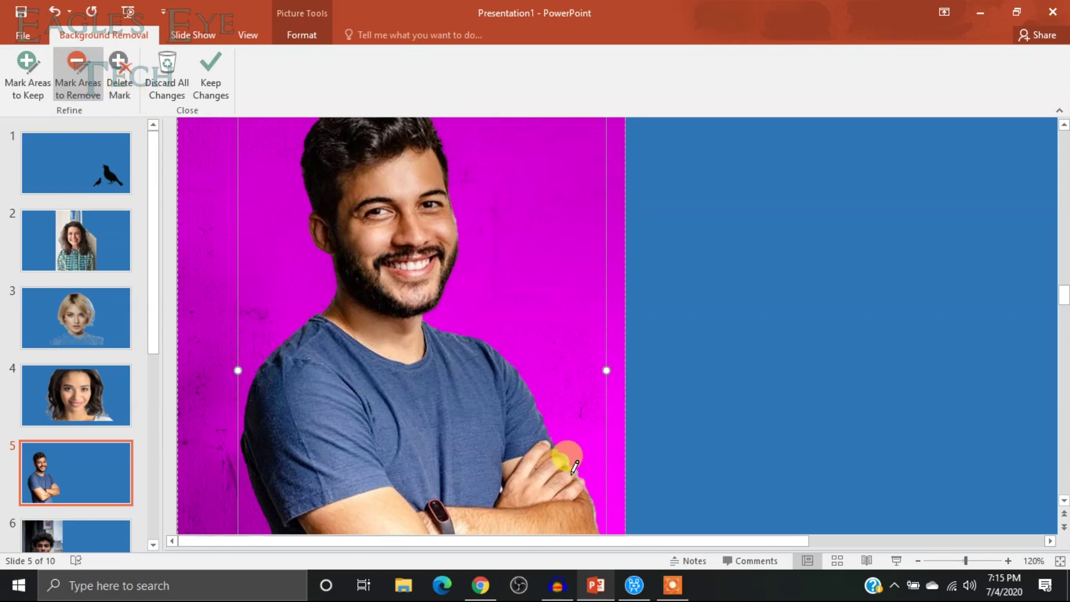
pyautogui.click(589, 503)
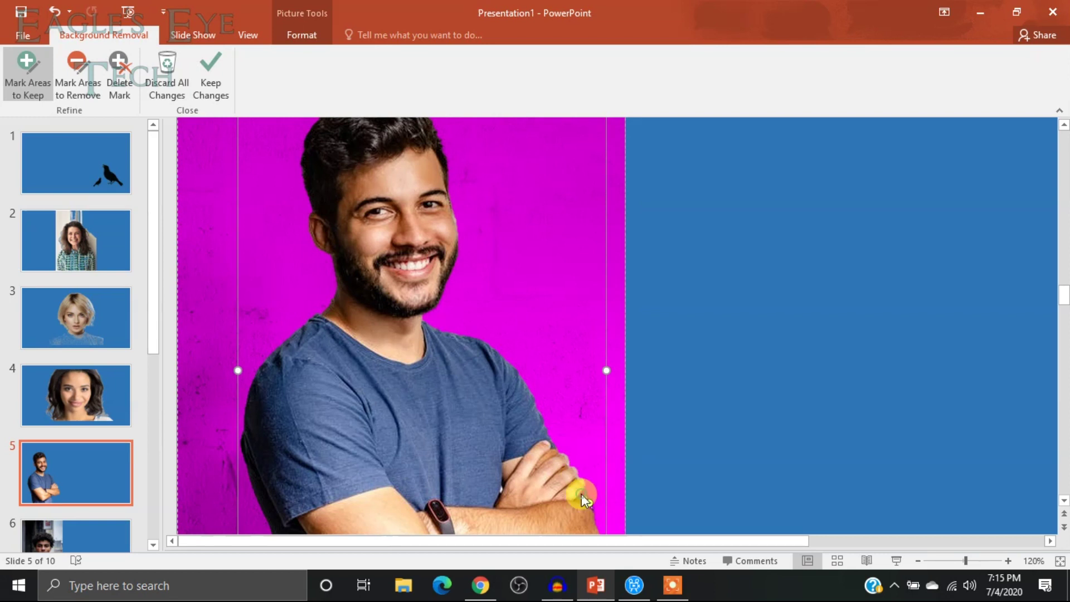
pyautogui.click(582, 495)
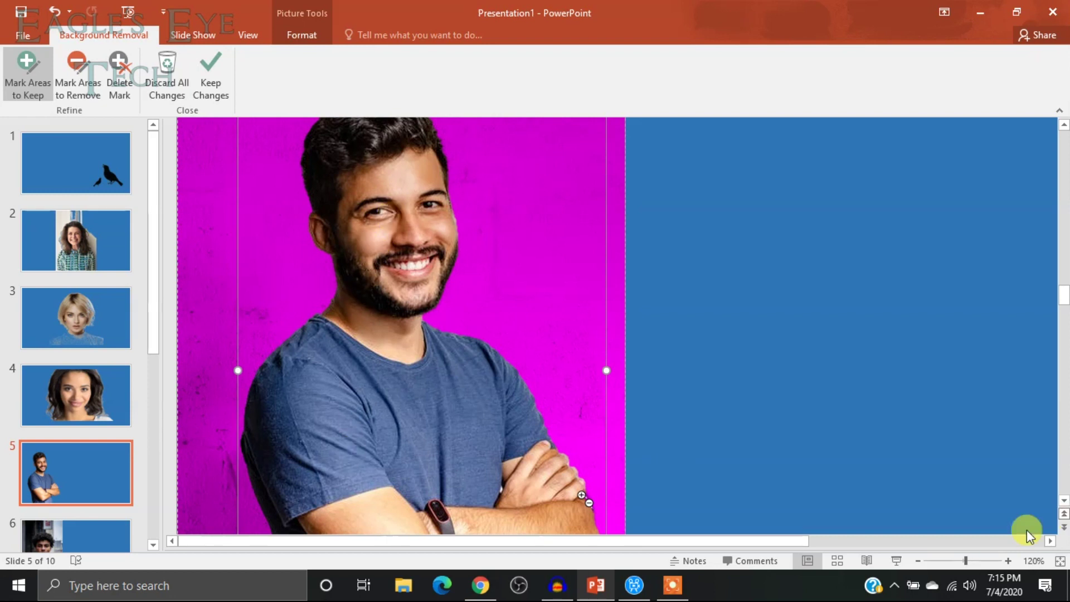
pyautogui.click(917, 561)
pyautogui.click(917, 561)
pyautogui.click(917, 561)
pyautogui.click(918, 560)
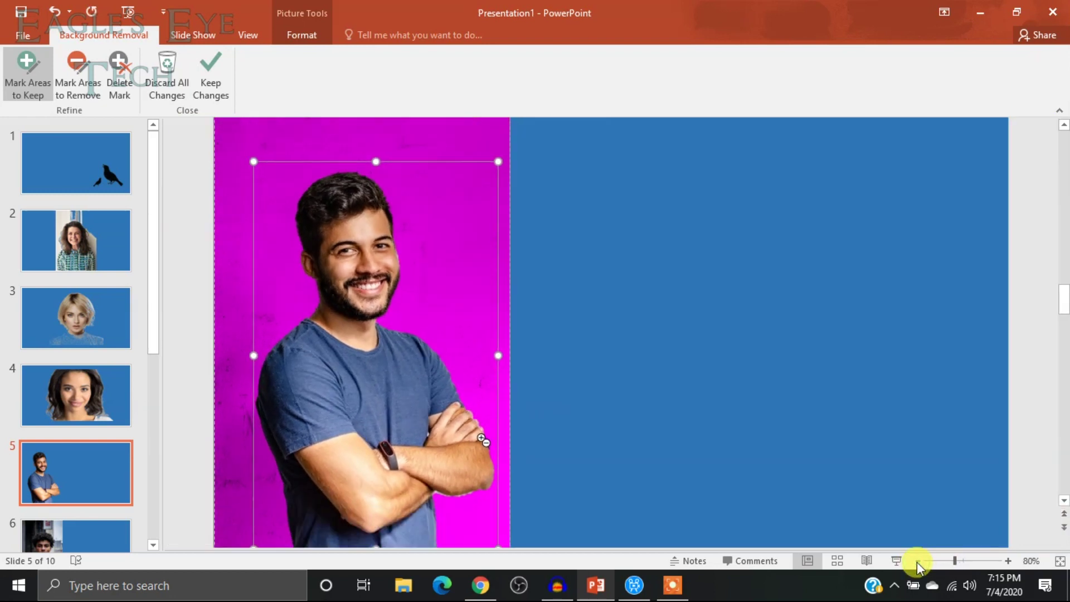
pyautogui.click(918, 561)
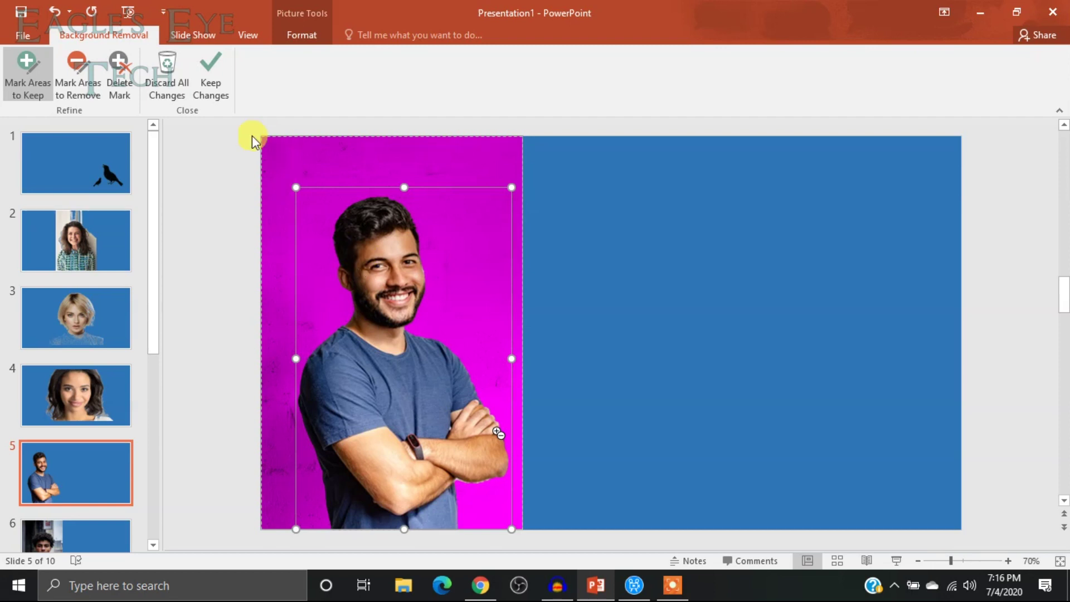
# Keep the background-removal changes and move to slide 6's red-jacket portrait.
pyautogui.click(223, 87)
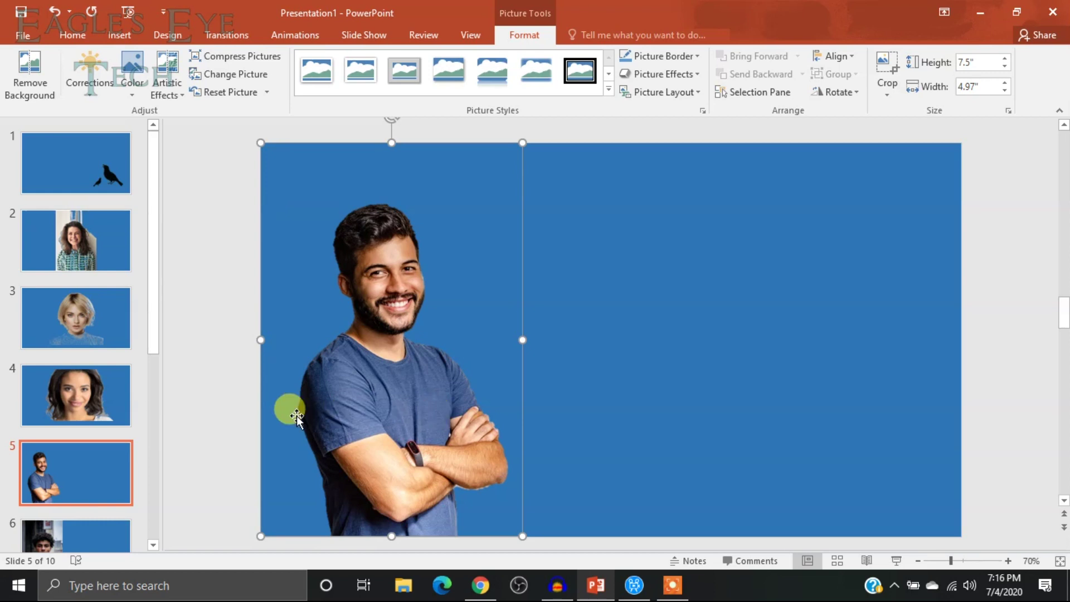
pyautogui.moveTo(149, 341); pyautogui.dragTo(154, 384)
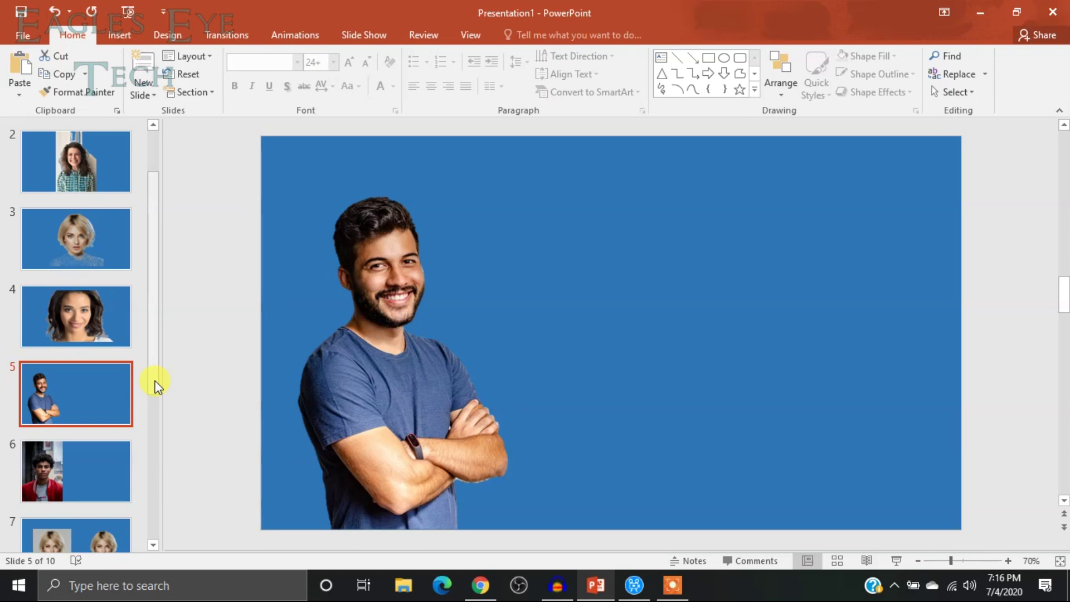
pyautogui.click(94, 469)
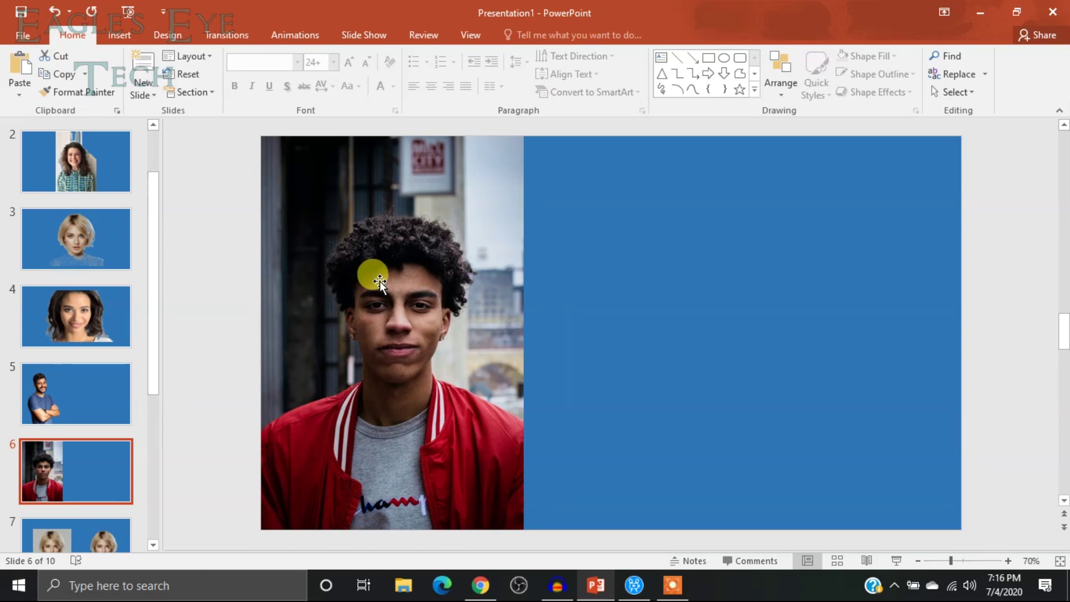
# Start background removal on the red-jacket portrait on slide 6.
pyautogui.click(380, 280)
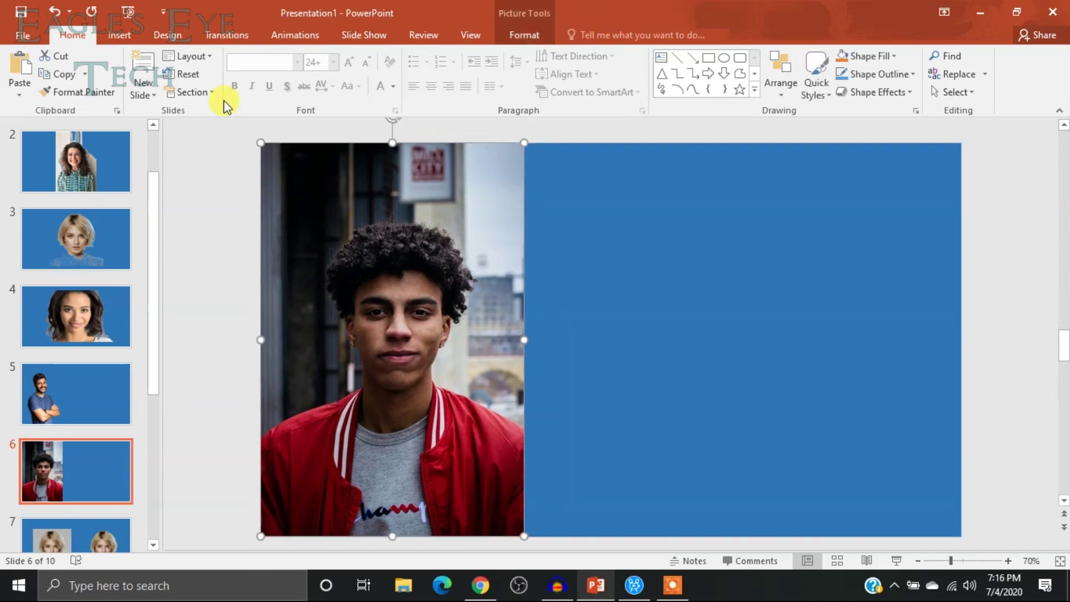
pyautogui.click(541, 33)
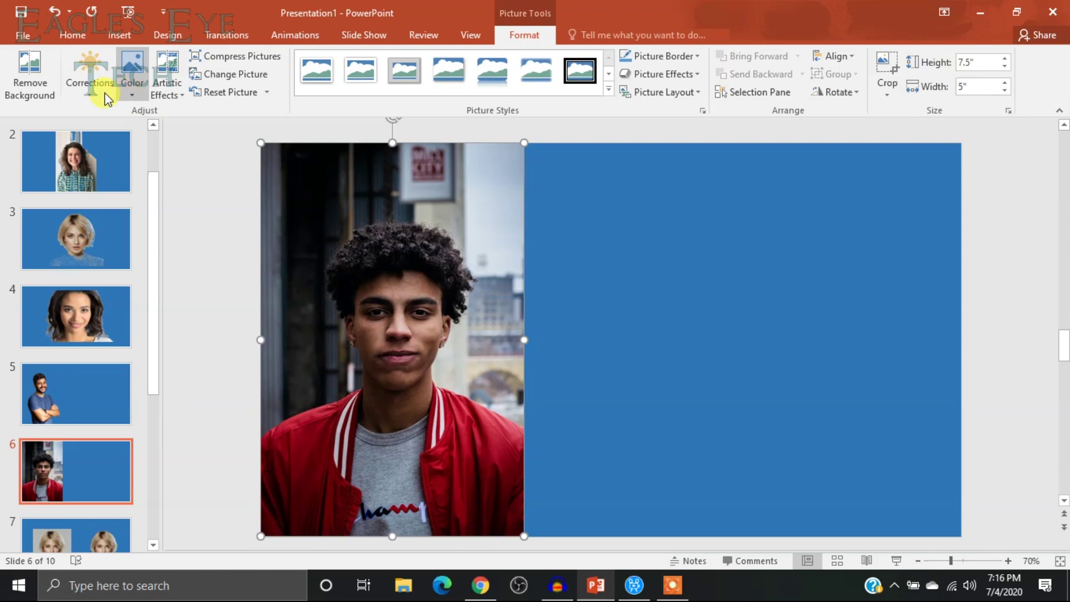
pyautogui.click(44, 95)
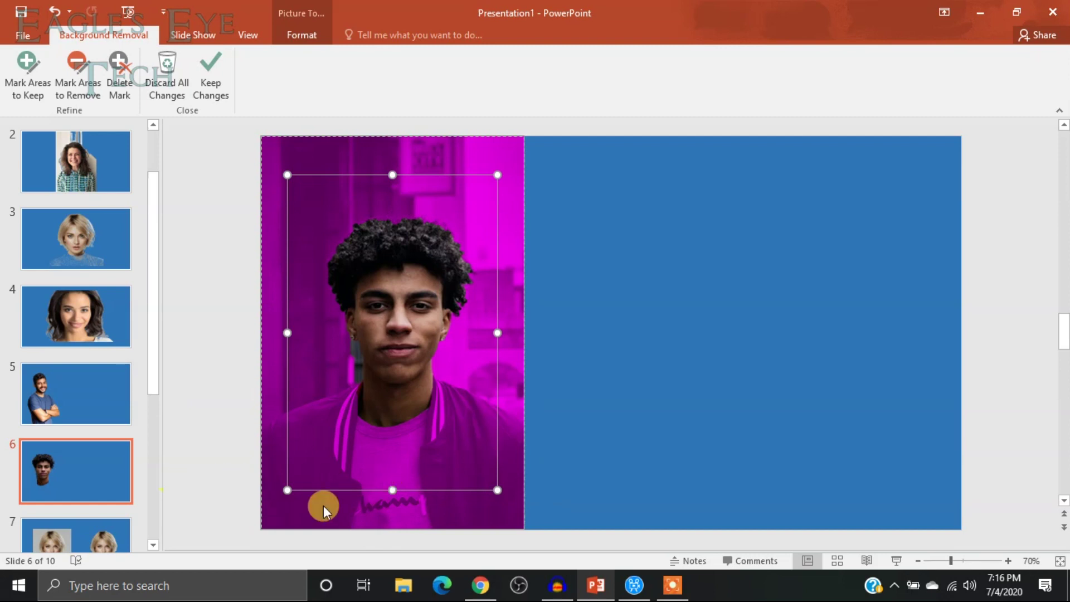
# Stretch the kept area to the photo's bottom, left and right edges.
pyautogui.moveTo(392, 490); pyautogui.dragTo(392, 526)
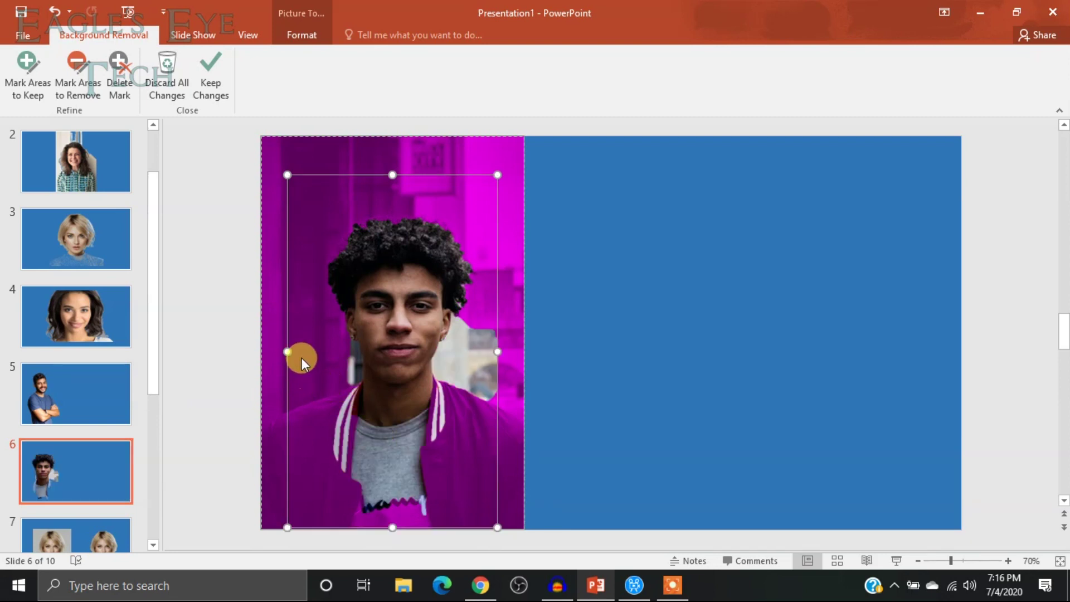
pyautogui.moveTo(289, 353); pyautogui.dragTo(252, 352)
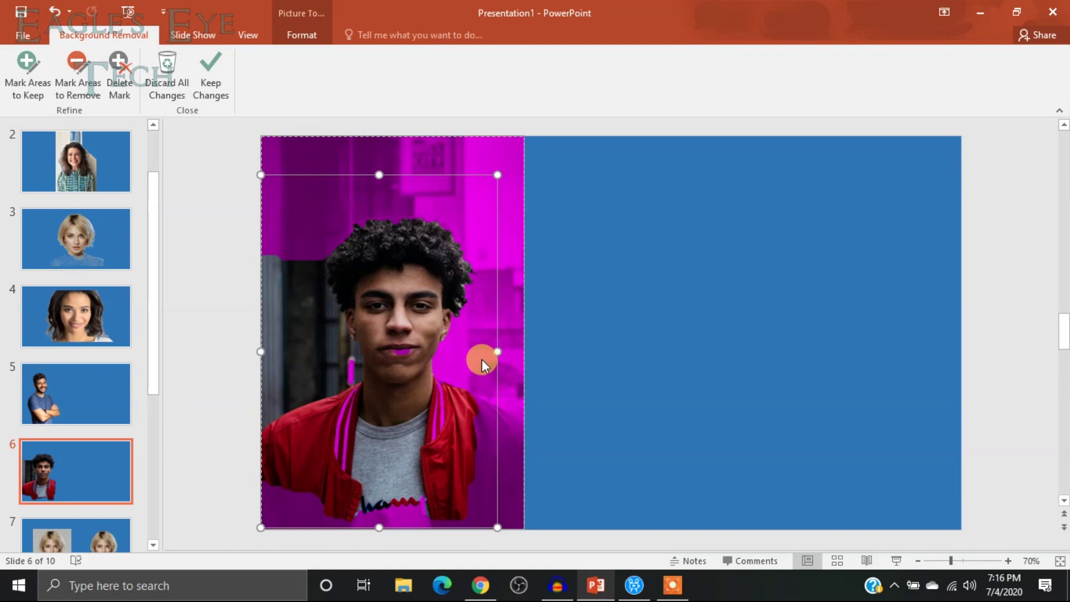
pyautogui.moveTo(497, 351); pyautogui.dragTo(522, 350)
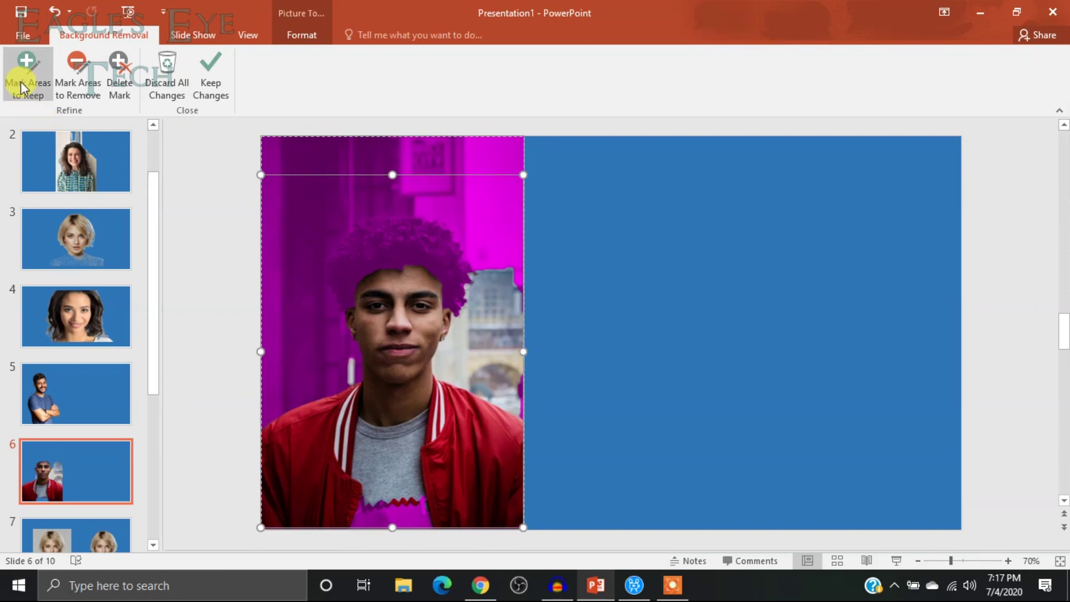
# Mark all of his hair and the grey shirt down to its lower edge as areas to keep.
pyautogui.moveTo(378, 194); pyautogui.dragTo(390, 206)
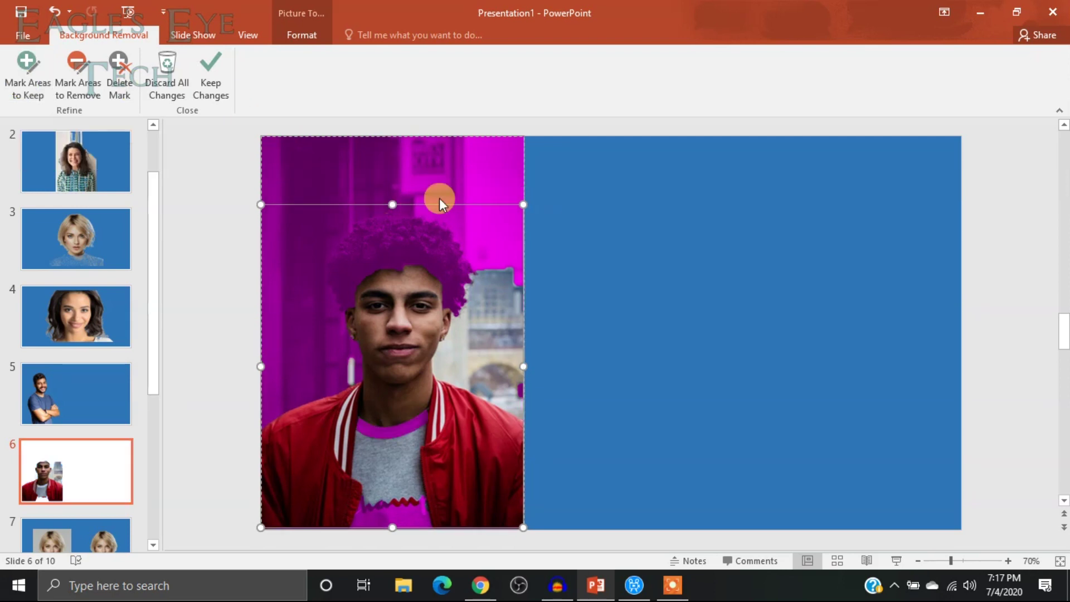
pyautogui.click(31, 84)
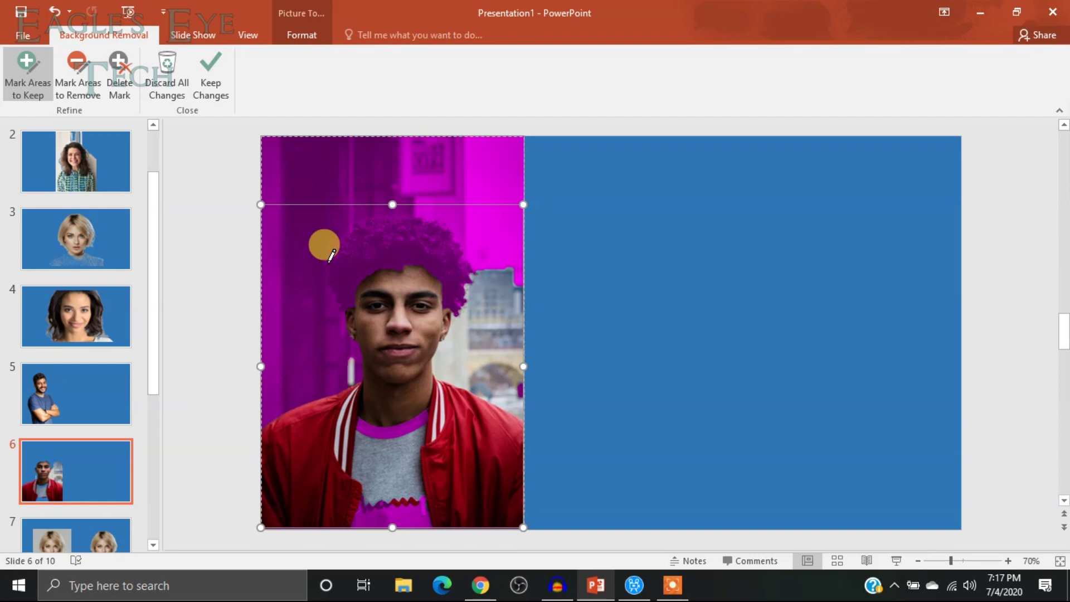
pyautogui.moveTo(346, 258); pyautogui.dragTo(360, 233)
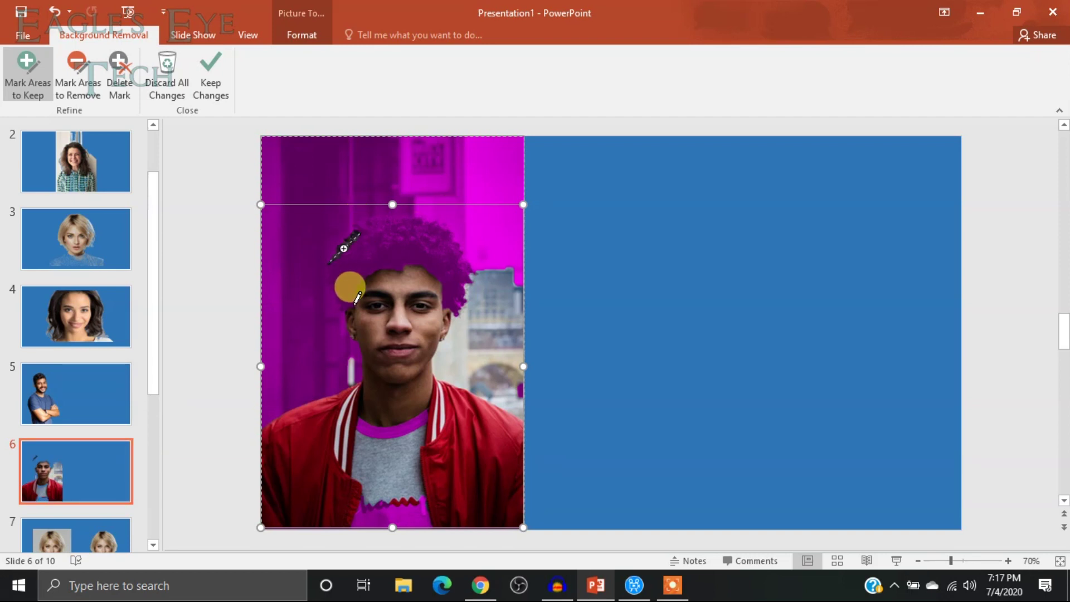
pyautogui.moveTo(333, 267); pyautogui.dragTo(330, 258)
pyautogui.moveTo(356, 224)
pyautogui.mouseDown()
pyautogui.moveTo(356, 210)
pyautogui.moveTo(452, 232)
pyautogui.mouseUp()
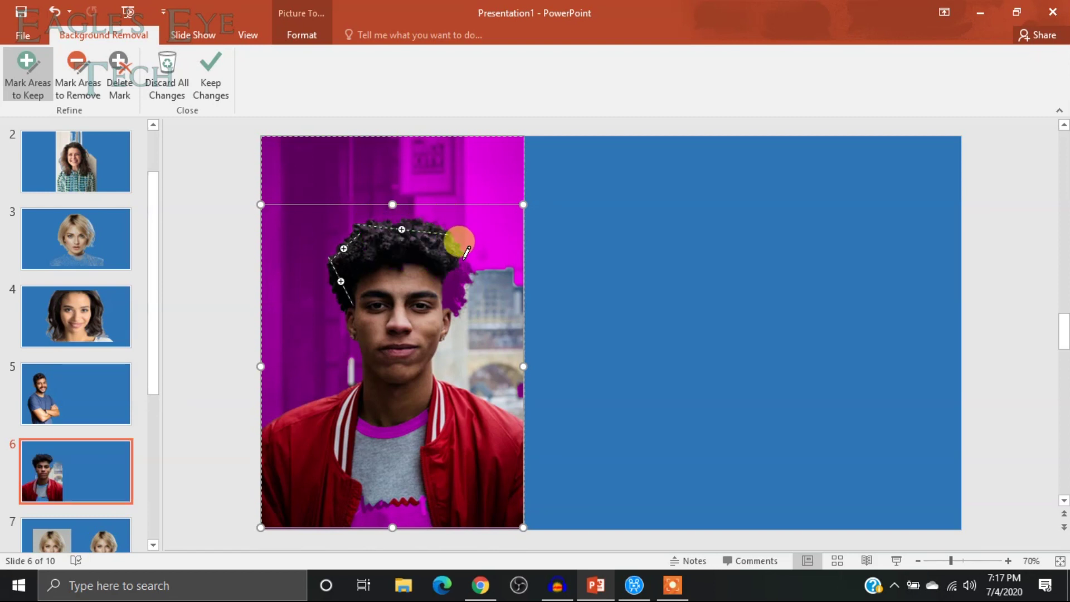
pyautogui.moveTo(456, 299); pyautogui.dragTo(453, 306)
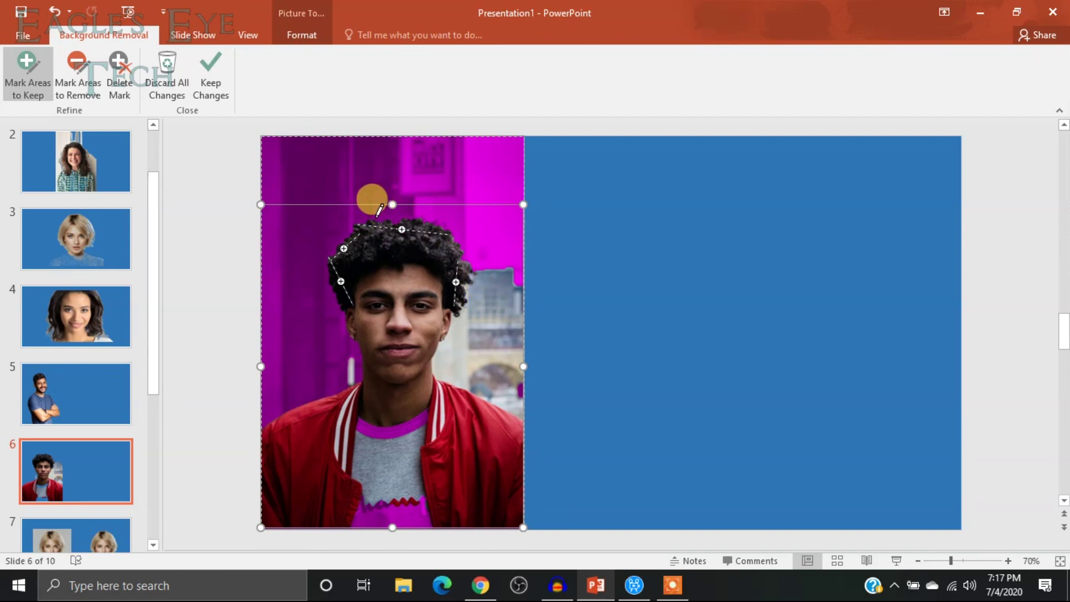
pyautogui.moveTo(382, 219); pyautogui.dragTo(437, 221)
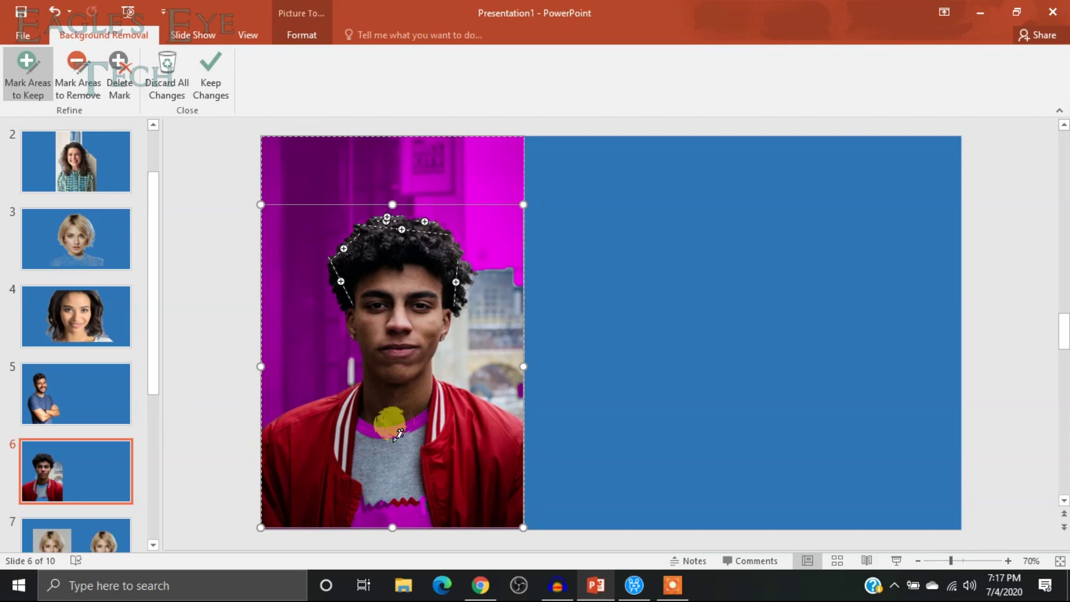
pyautogui.moveTo(433, 409); pyautogui.dragTo(392, 430)
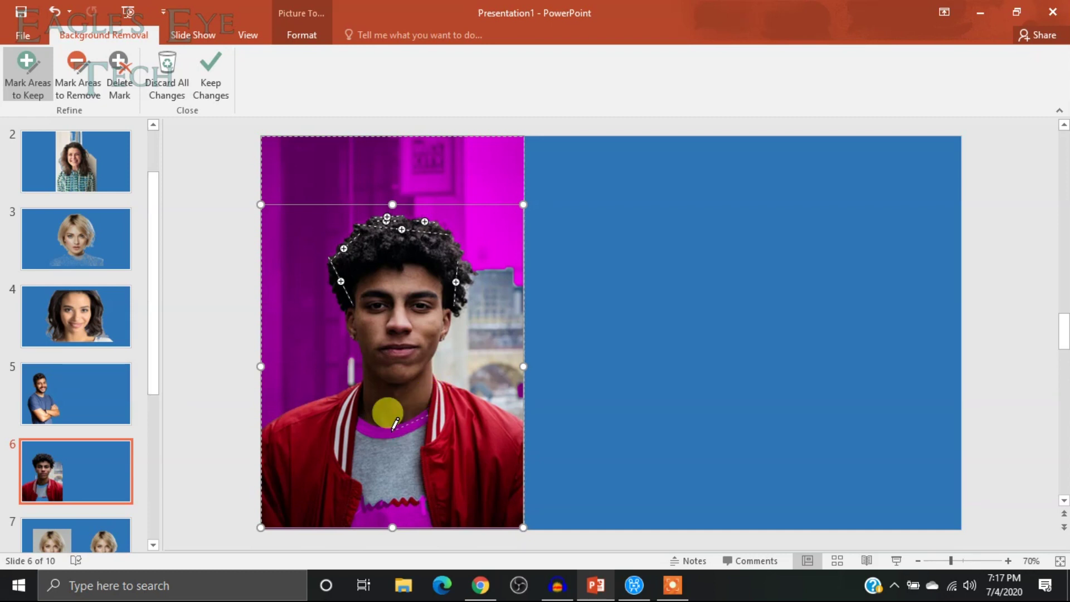
pyautogui.moveTo(368, 510); pyautogui.dragTo(365, 504)
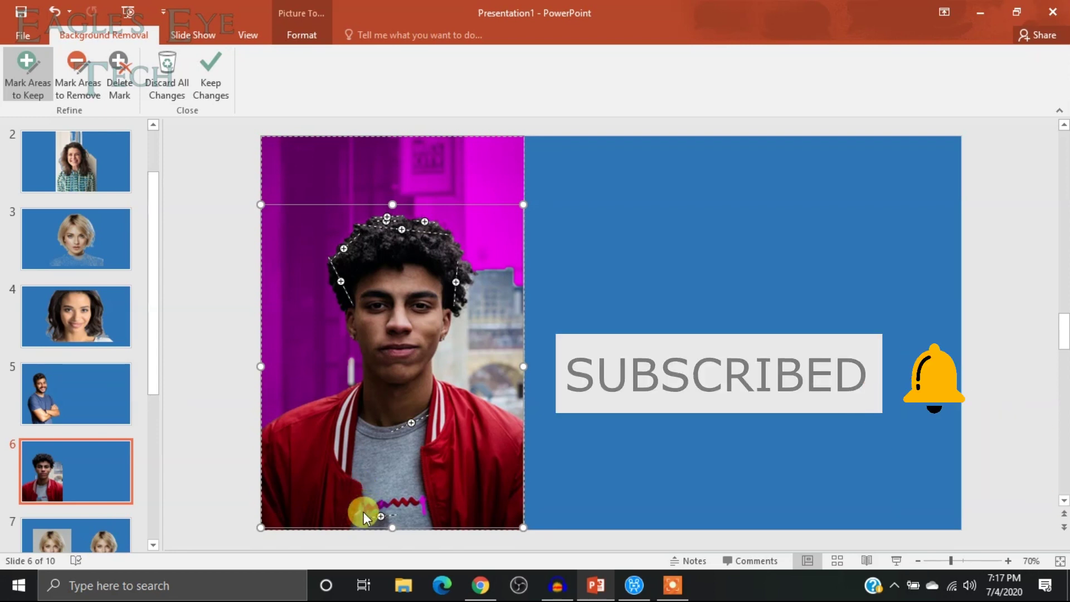
pyautogui.moveTo(374, 512); pyautogui.dragTo(422, 508)
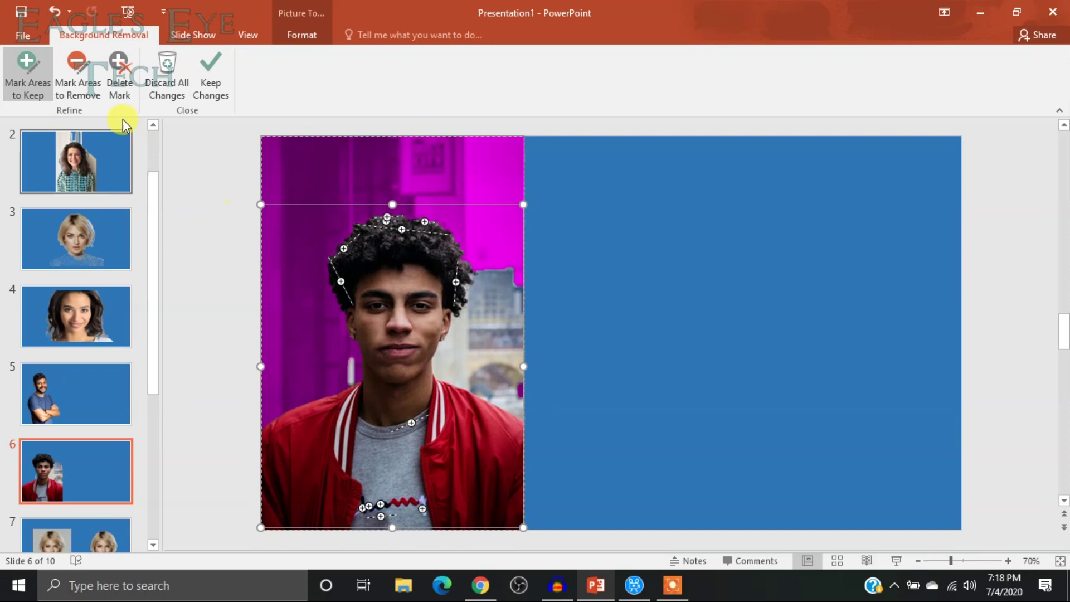
# Mark the background right of his head and beside his left cheek for removal, then keep the changes.
pyautogui.click(93, 95)
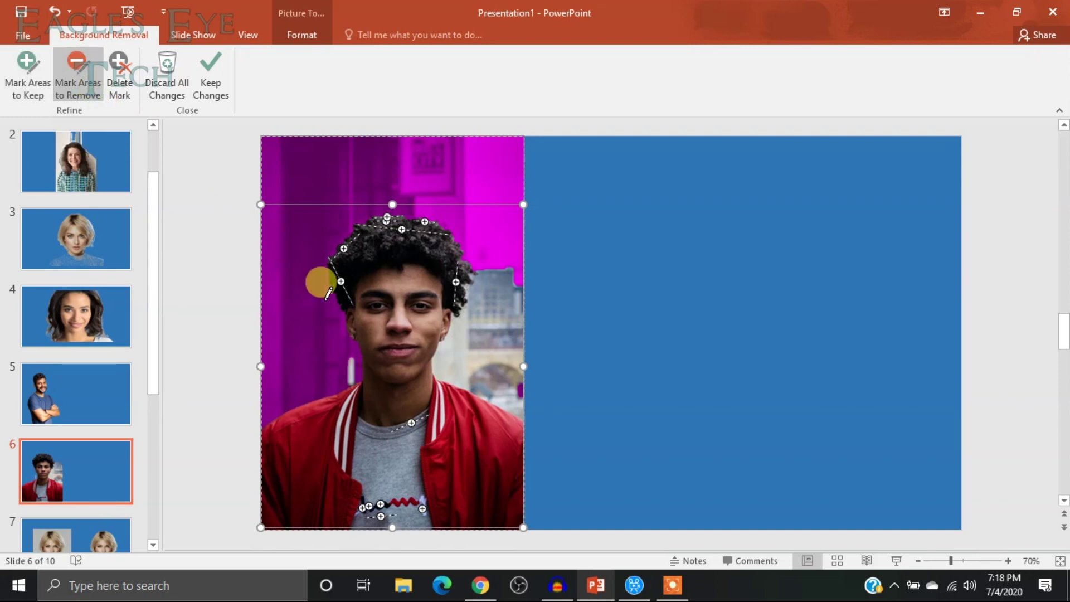
pyautogui.moveTo(490, 278); pyautogui.dragTo(517, 380)
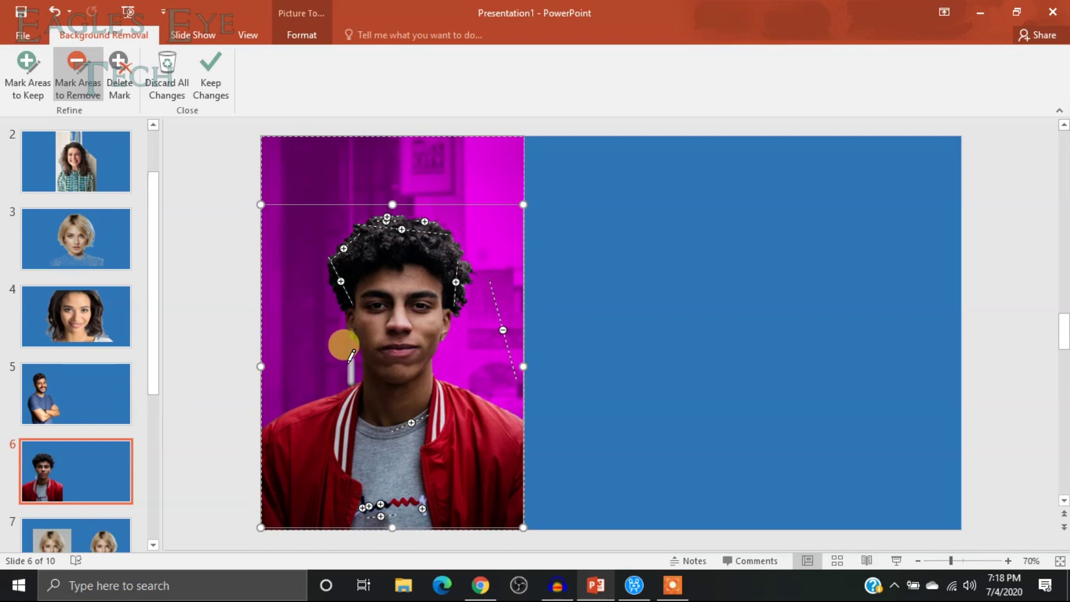
pyautogui.click(349, 371)
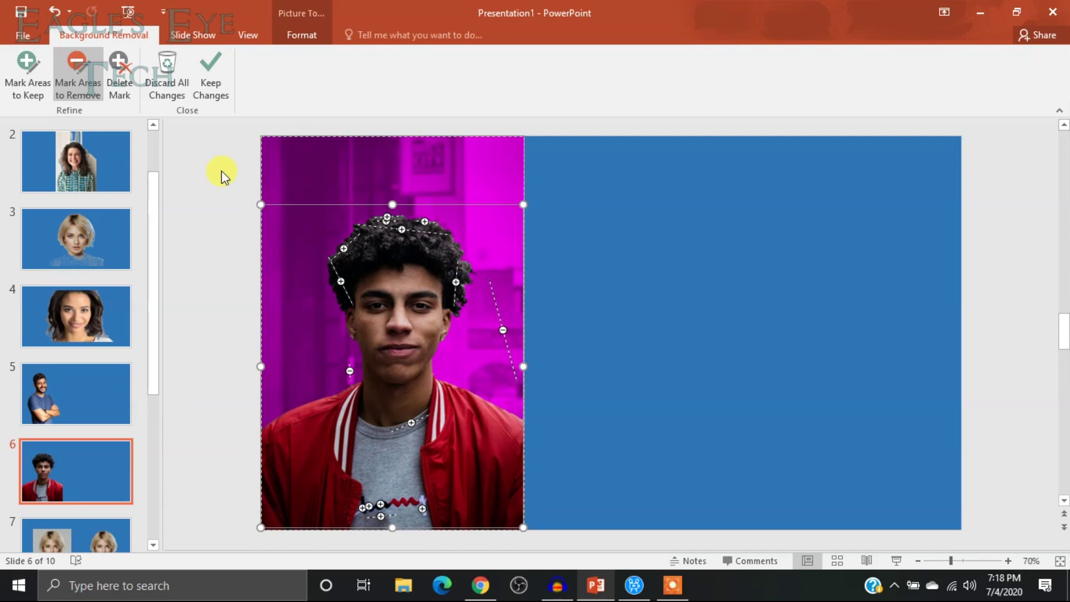
pyautogui.click(211, 75)
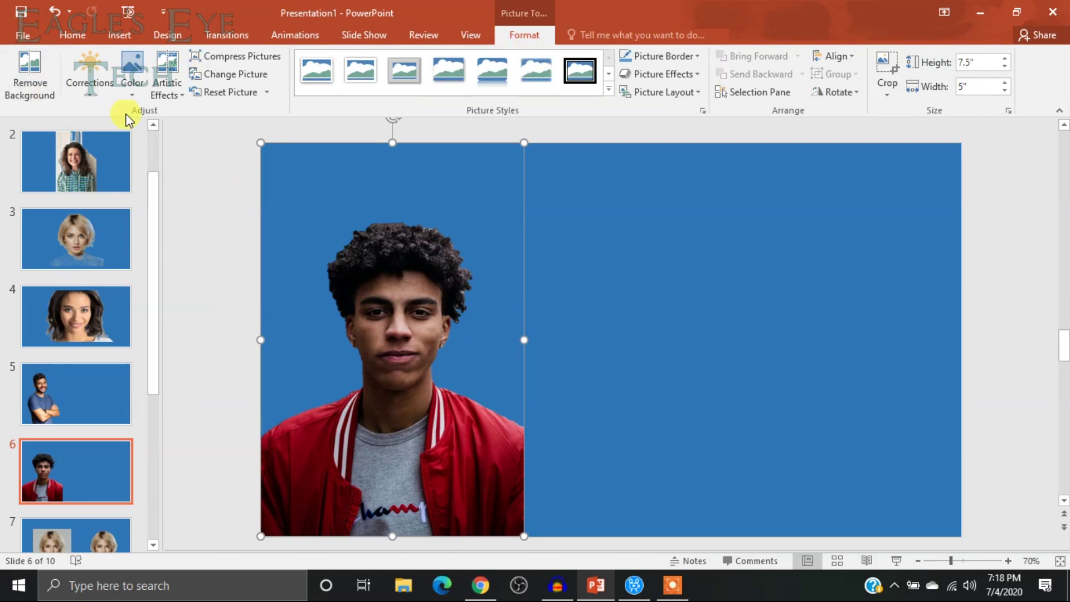
pyautogui.click(240, 96)
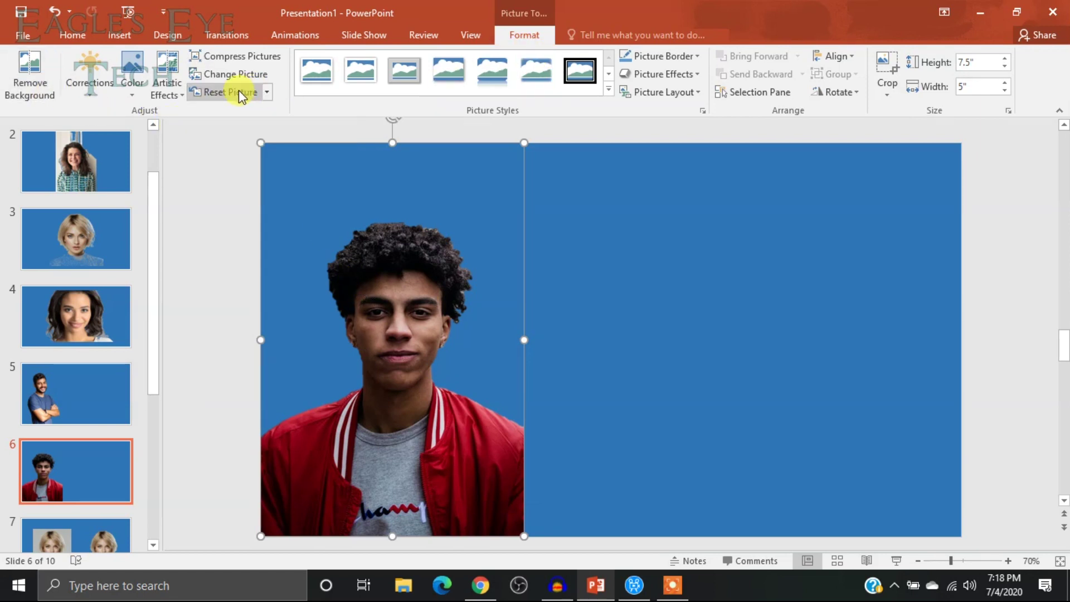
pyautogui.click(240, 96)
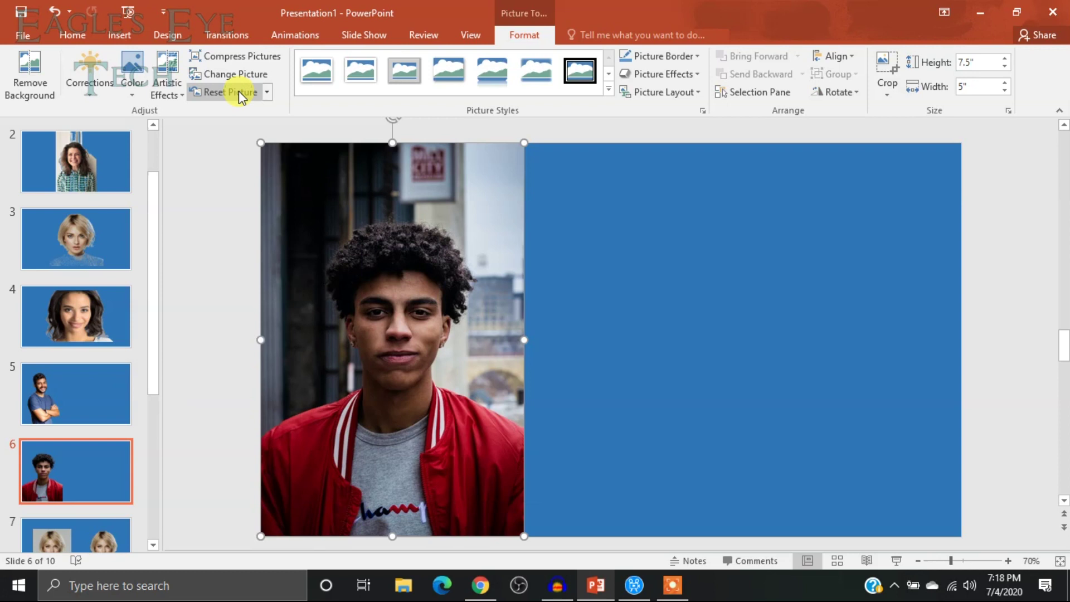
pyautogui.hotkey('ctrl', 'z')
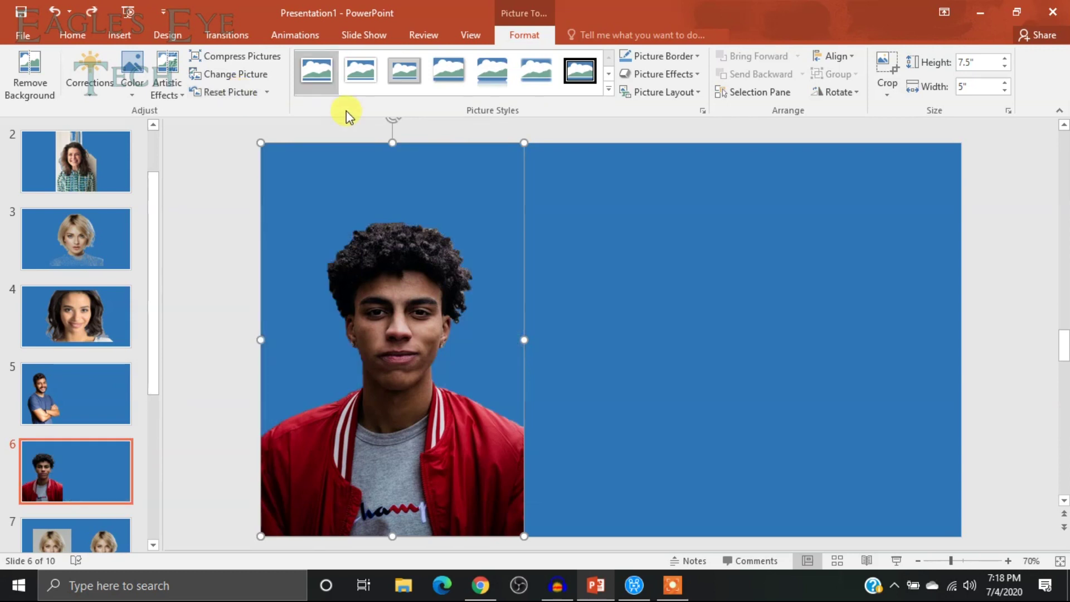
pyautogui.click(29, 78)
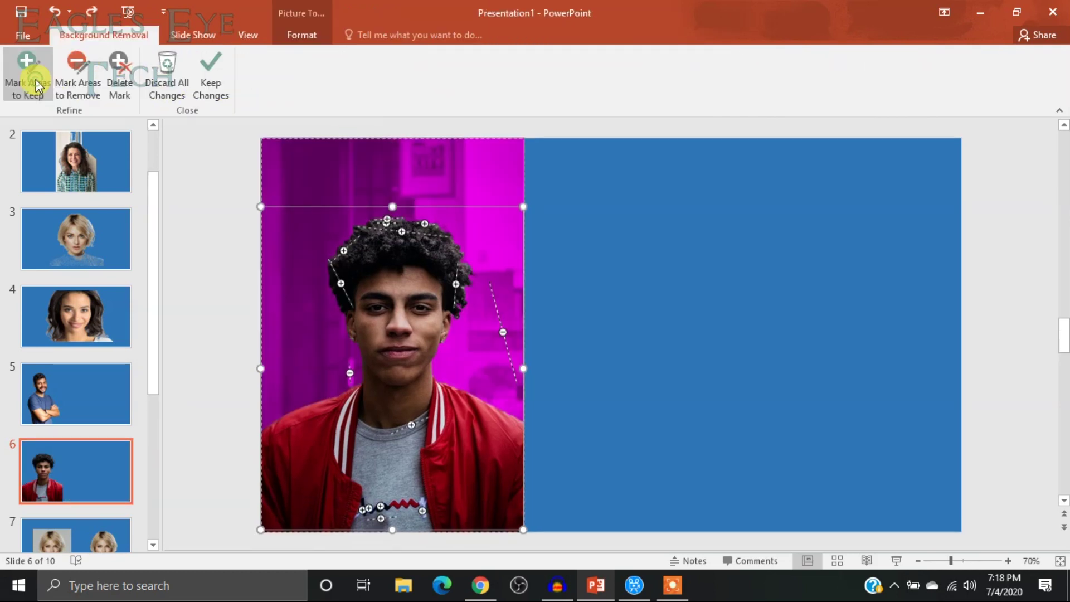
pyautogui.click(174, 92)
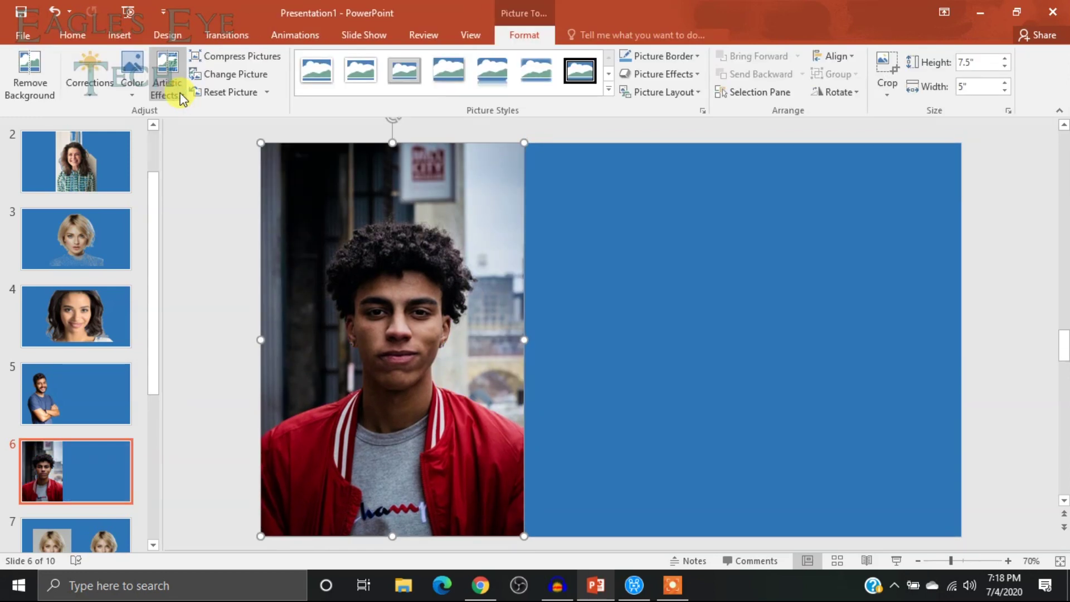
pyautogui.hotkey('ctrl', 'z')
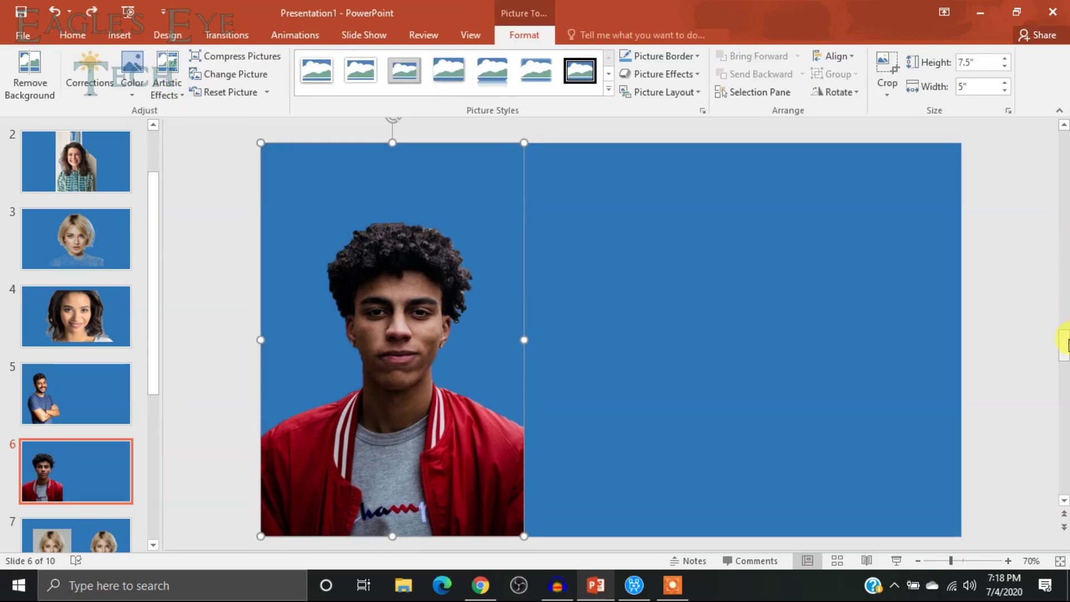
pyautogui.moveTo(1066, 343); pyautogui.dragTo(1065, 345)
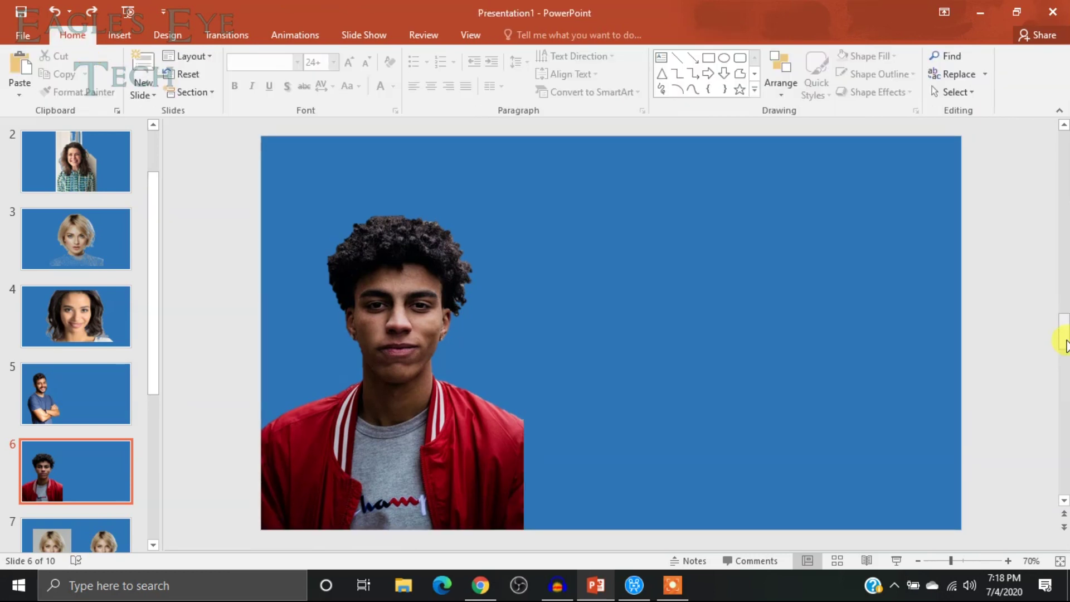
pyautogui.moveTo(1065, 343); pyautogui.dragTo(1066, 343)
pyautogui.scroll(-2, 117, 436)
# View slides 7 and 8, then advance to slide 9's desk-and-notebook before/after pair.
pyautogui.click(117, 436)
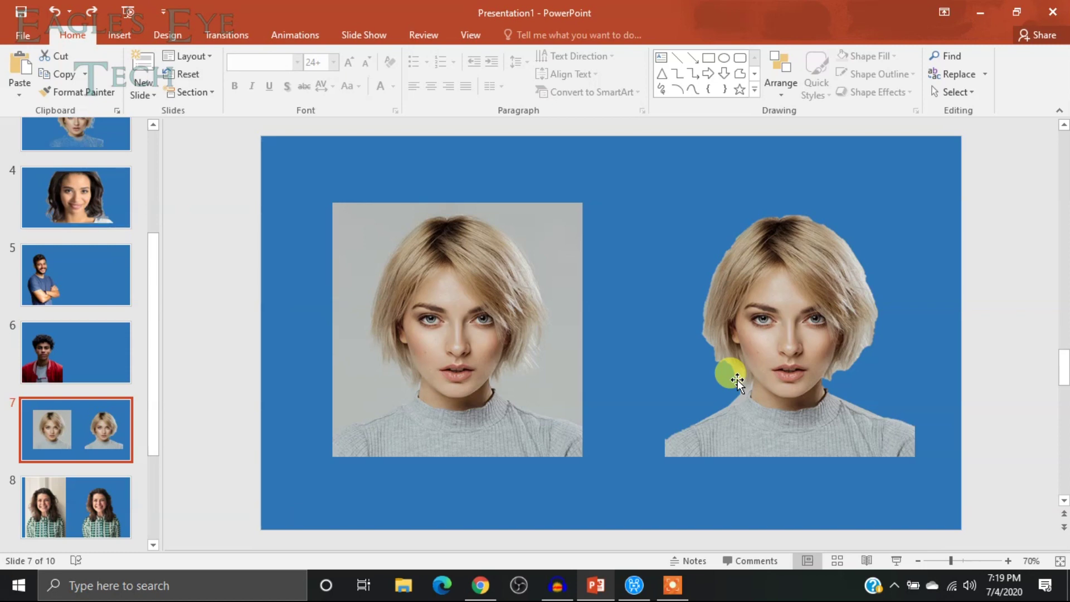
pyautogui.click(89, 504)
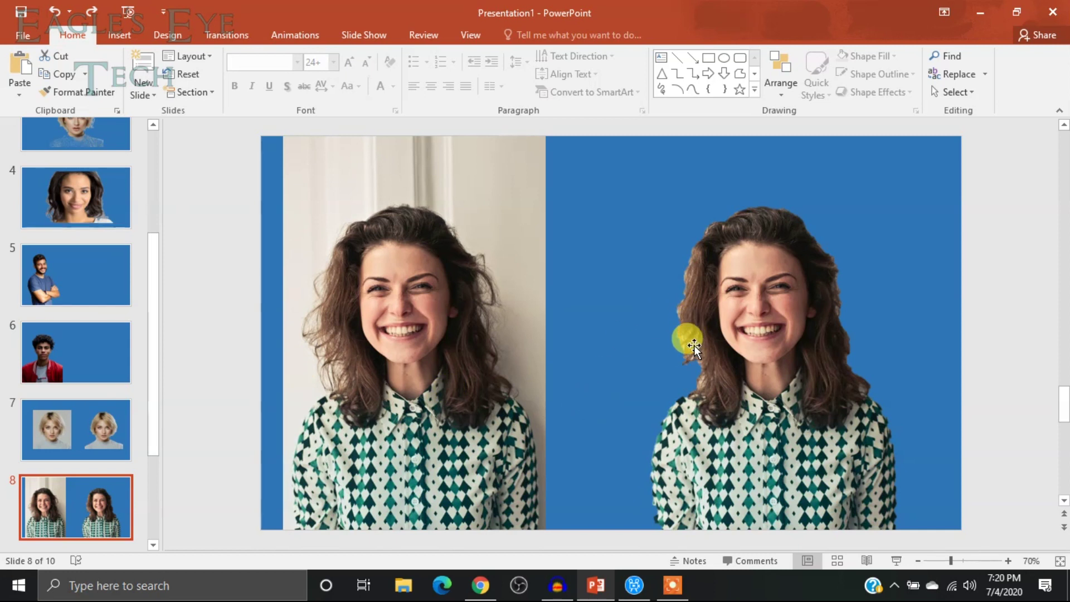
pyautogui.press('Down')
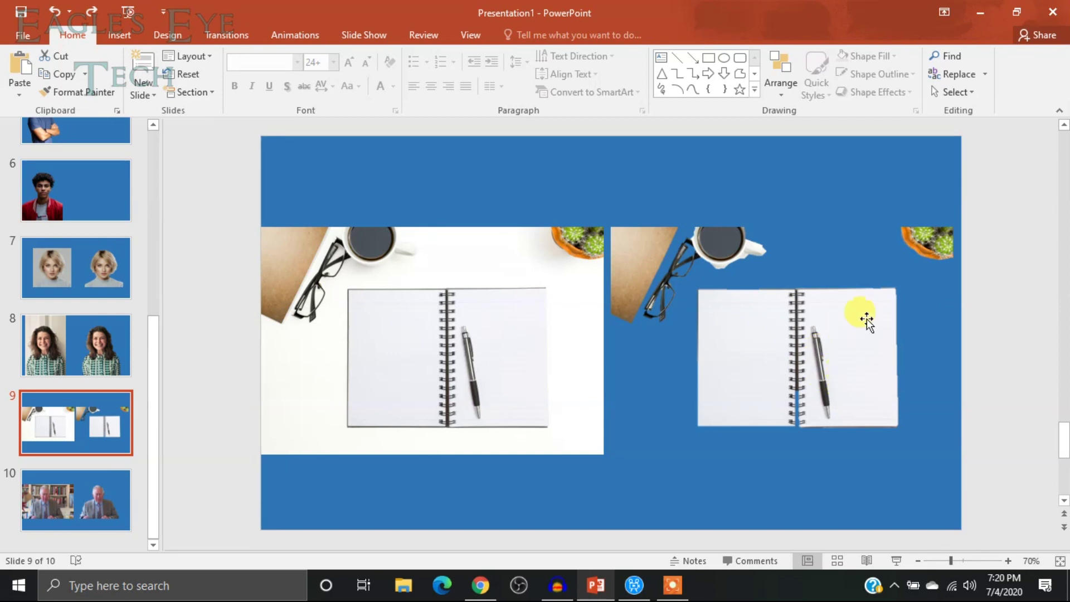
# Go to slide 10, showing the suited man before bookshelves and his cutout.
pyautogui.click(104, 497)
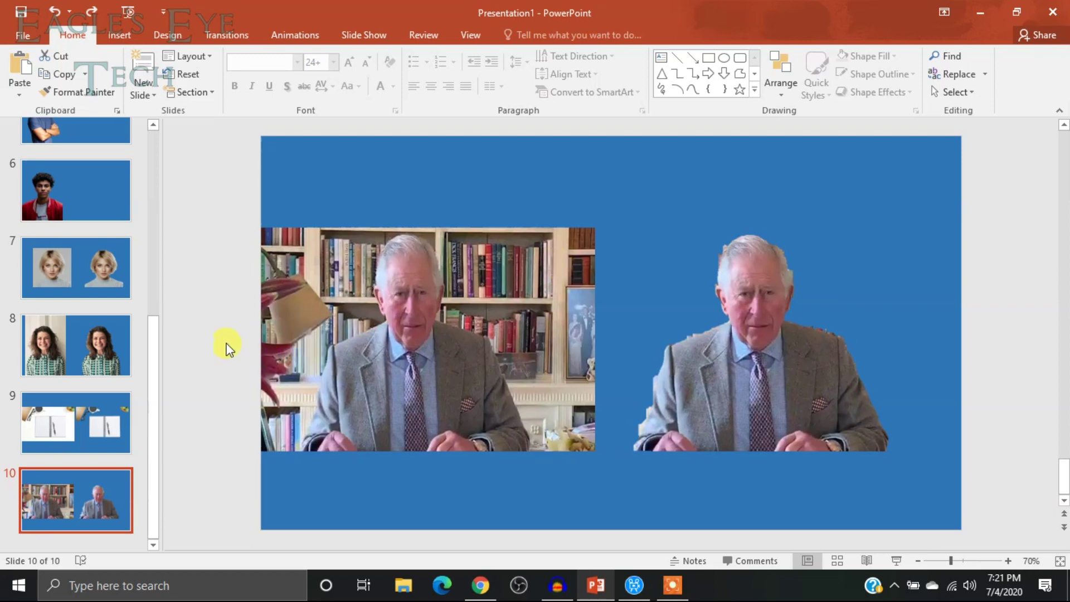
# Select the left, original bookshelf photo of the man on slide 10.
pyautogui.click(267, 334)
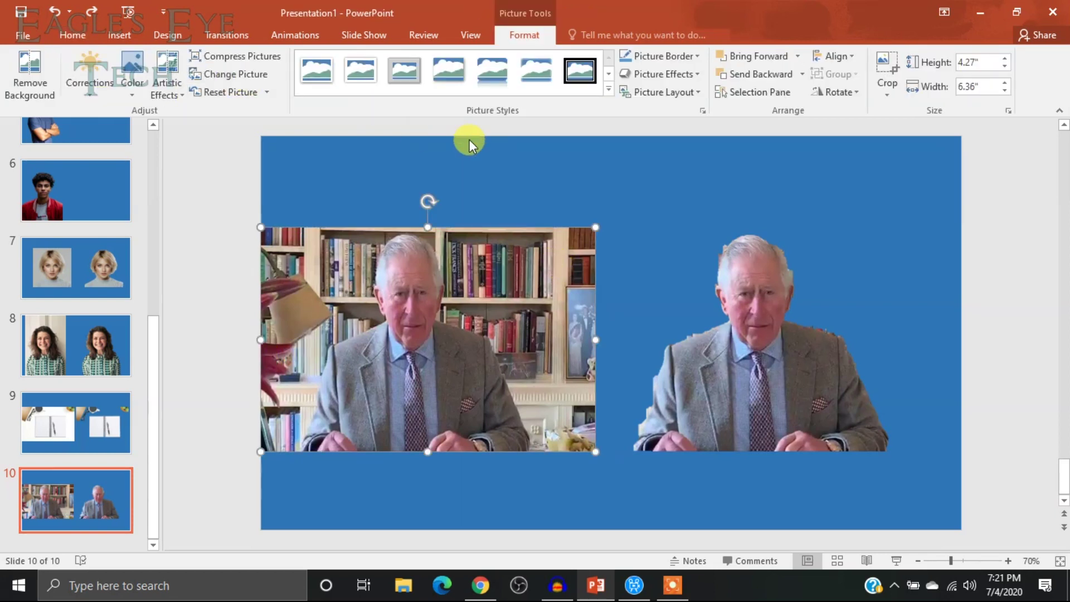